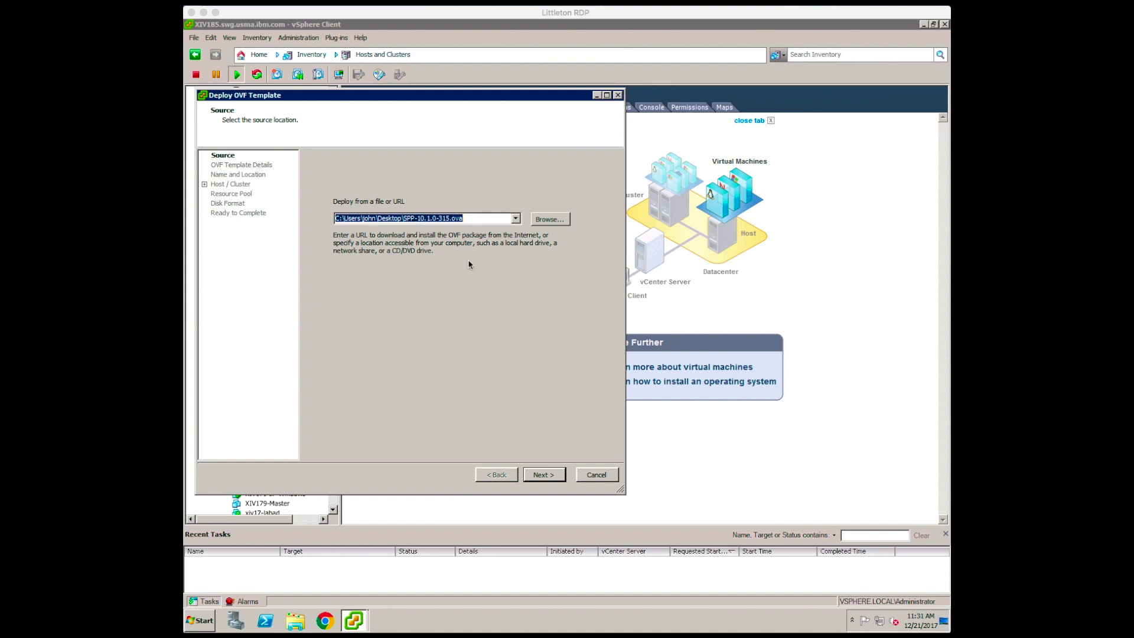
- Advance the SPP-10.1.0-315.ova deployment to its OVF Template Details page
click(523, 380)
click(547, 476)
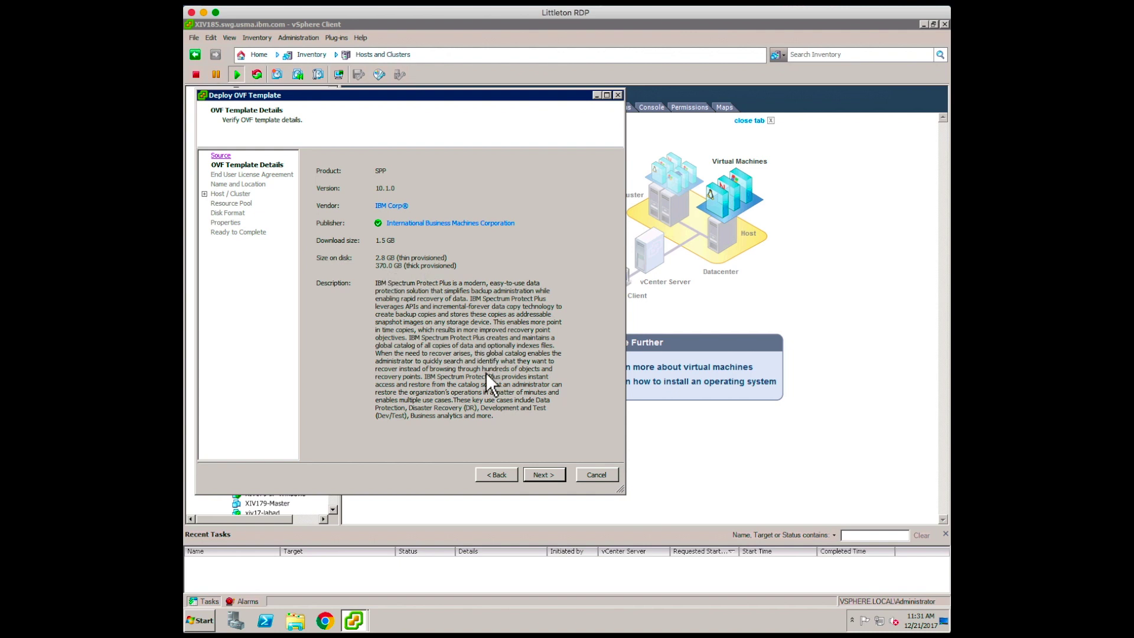
- Accept the licence agreement and place the SPP-GA virtual machine in XIVProd
click(540, 477)
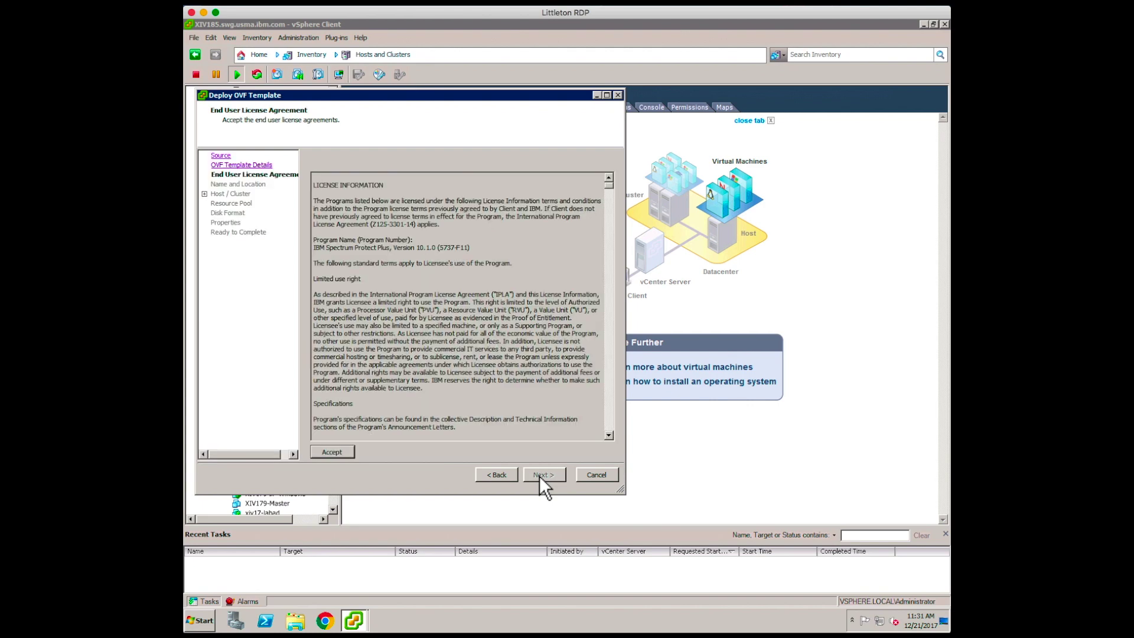
click(338, 453)
click(542, 474)
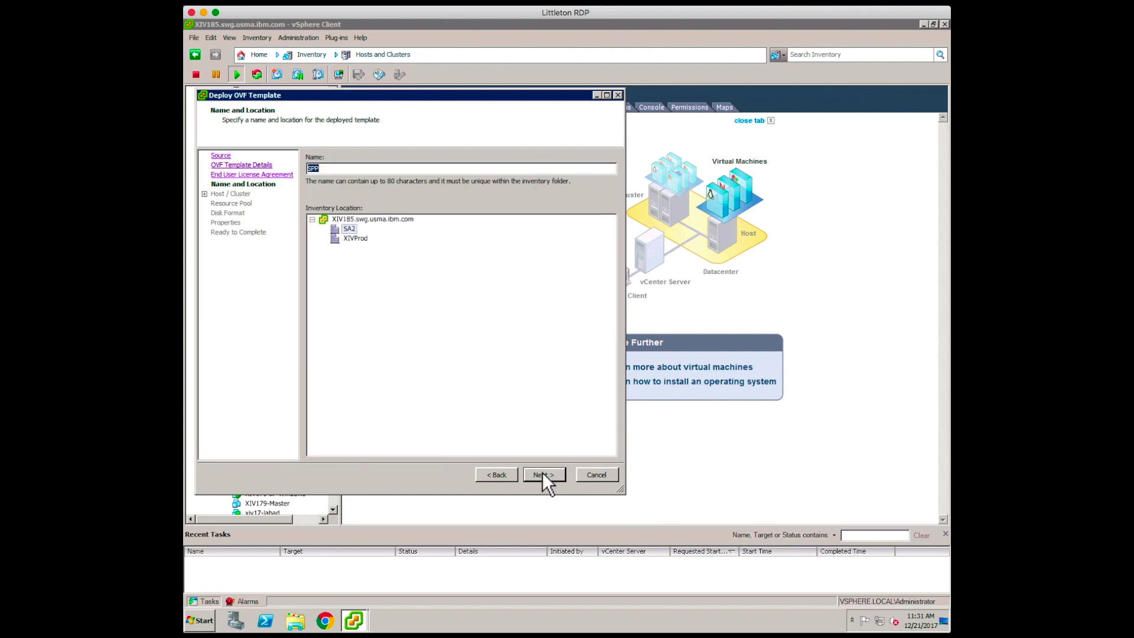
click(335, 169)
click(351, 238)
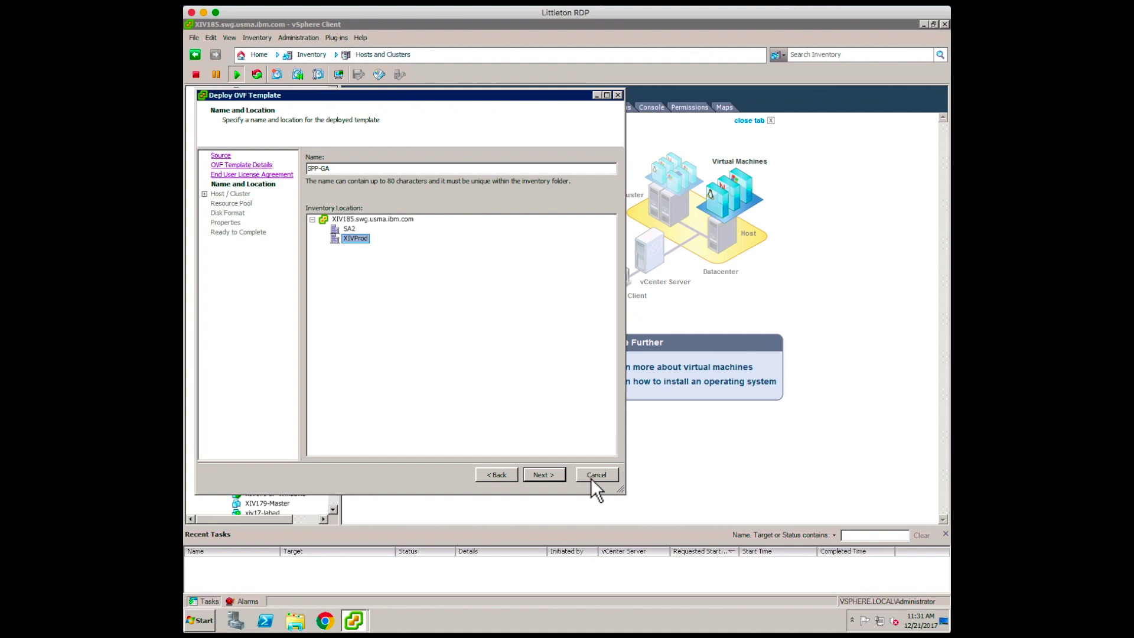
click(544, 474)
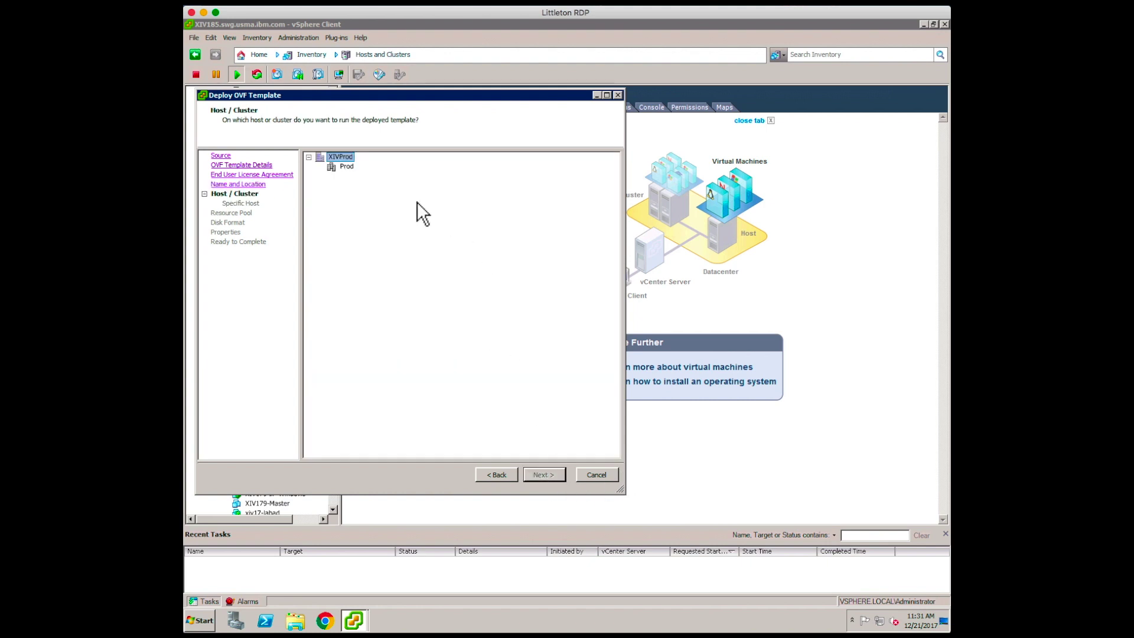
- Run the VM on the Prod cluster, host xiv128.swg.usma.ibm.com
click(345, 167)
click(540, 474)
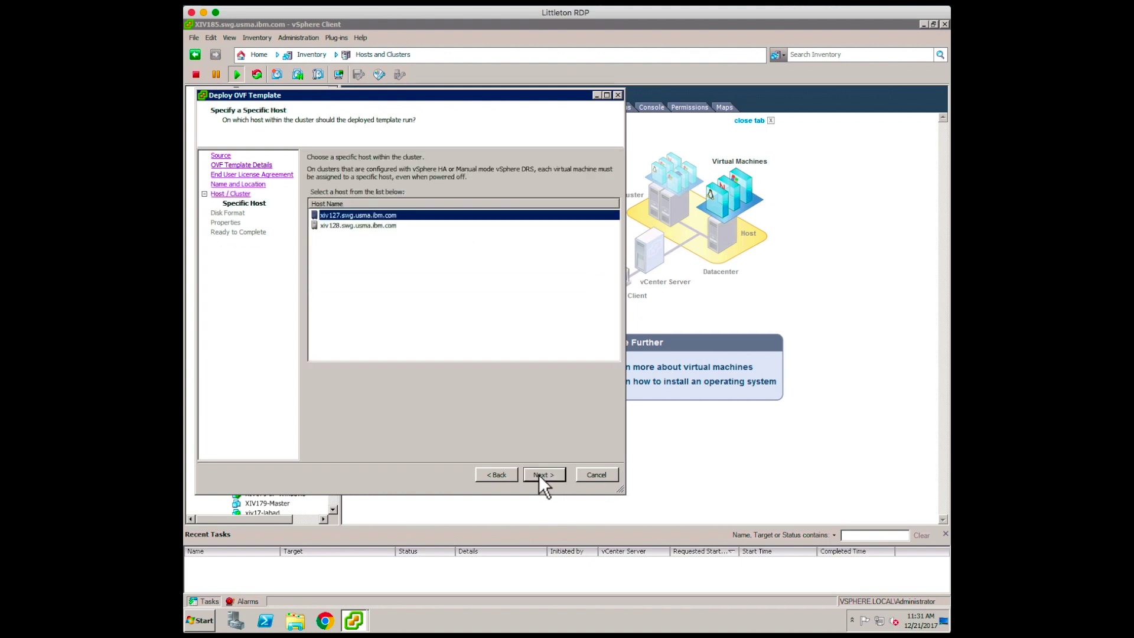
click(355, 224)
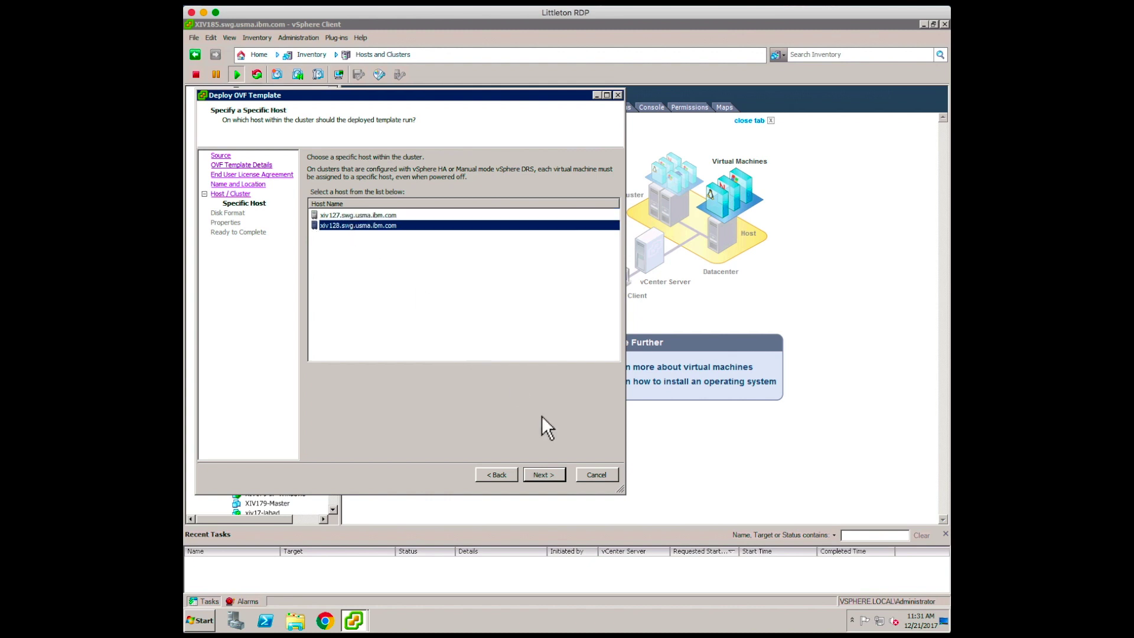
click(547, 475)
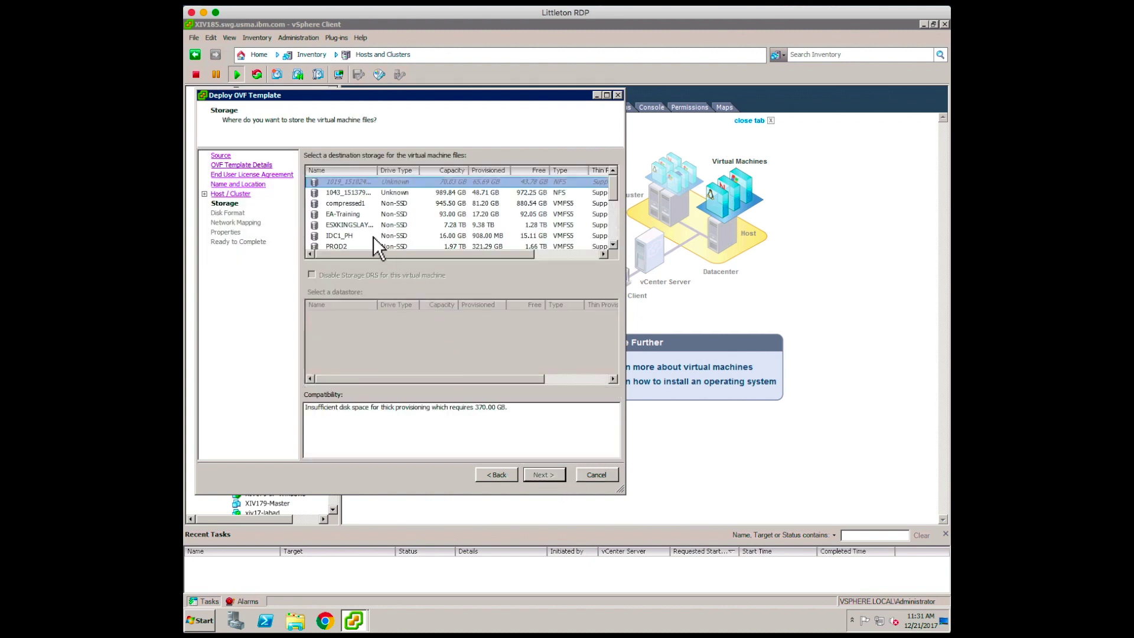
- Store it on datastore Storage1 (1), keeping thick lazy-zeroed disks and the default network mapping
scroll(373, 236, down, 6)
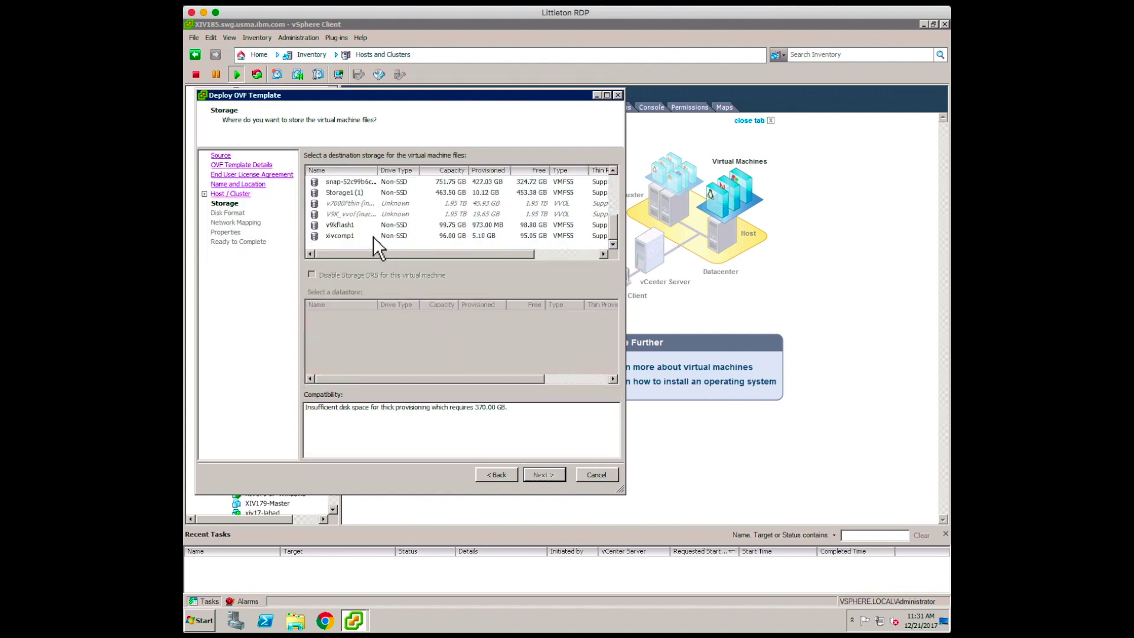
scroll(373, 236, up, 1)
click(346, 228)
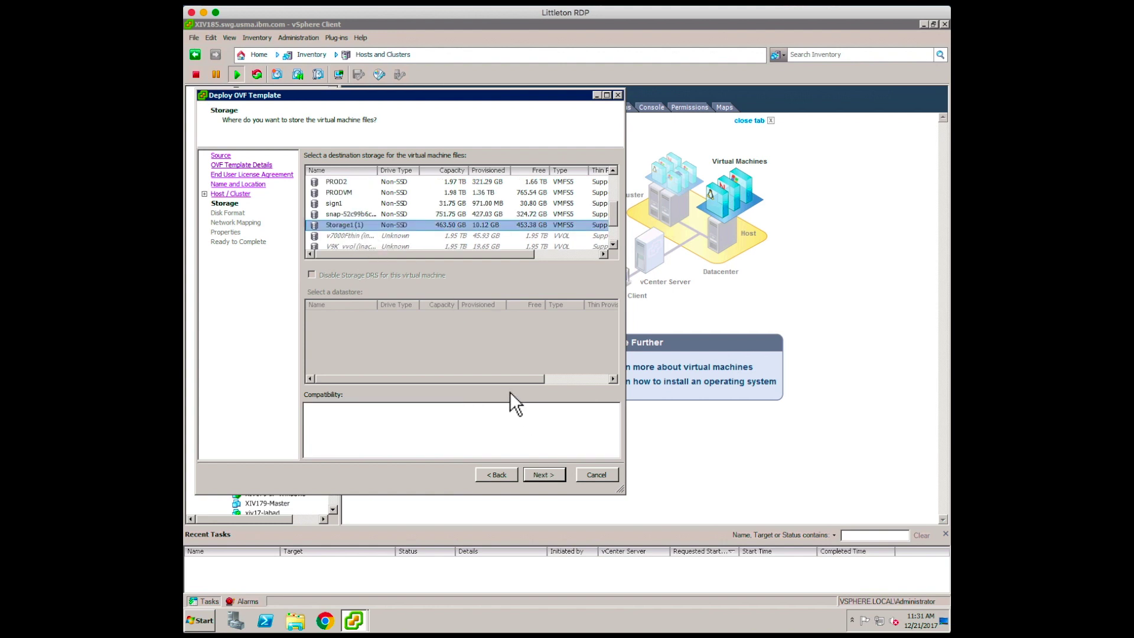
click(549, 475)
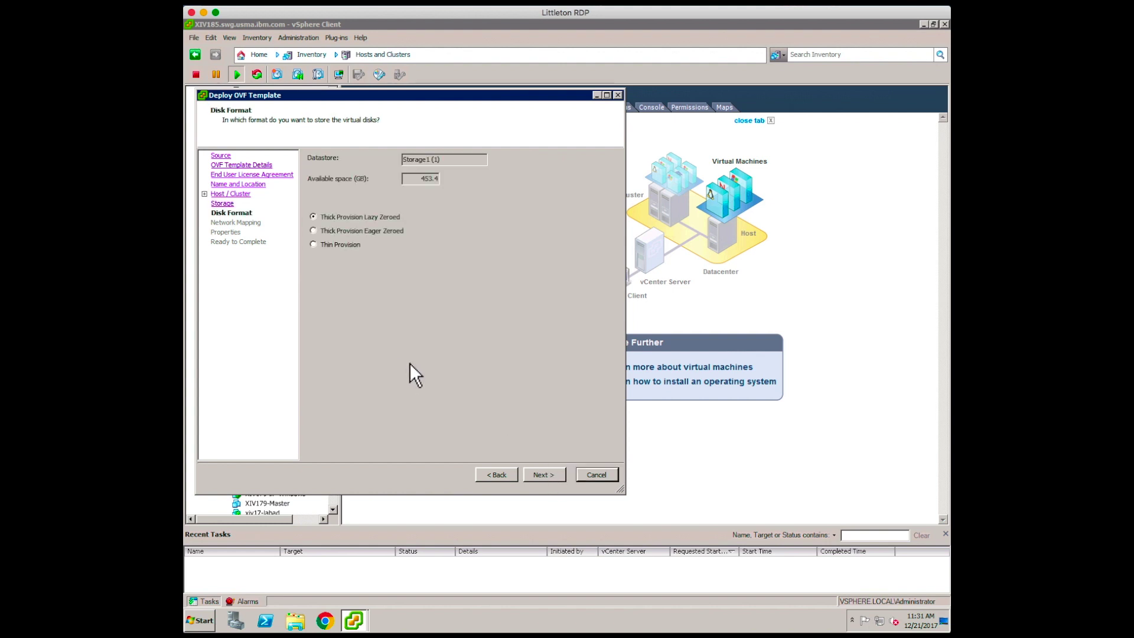
click(554, 474)
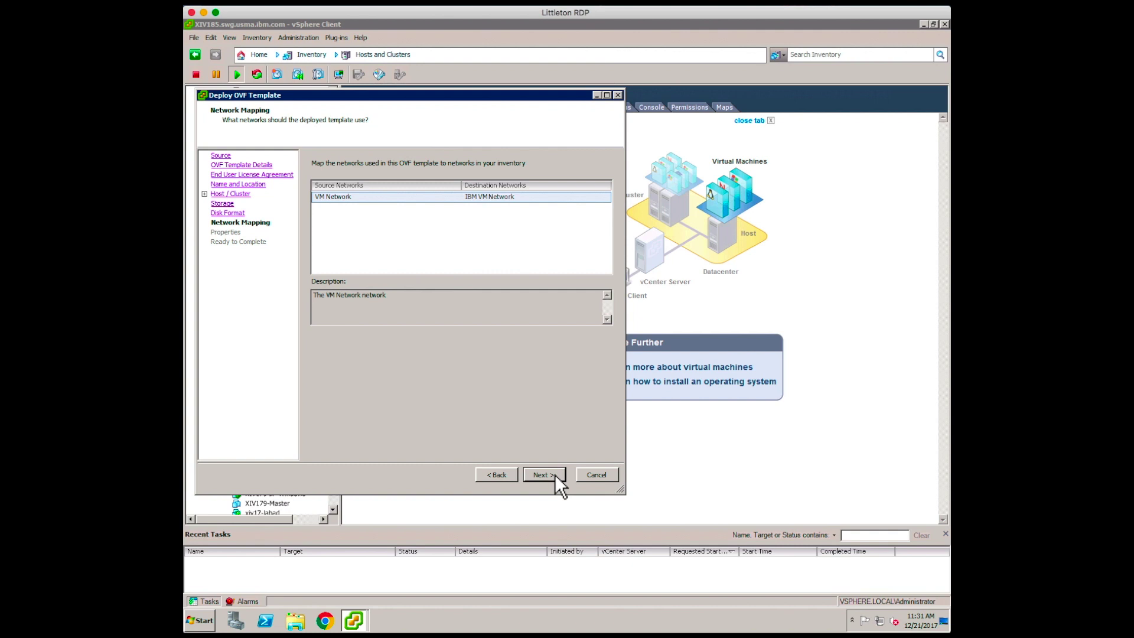
click(554, 474)
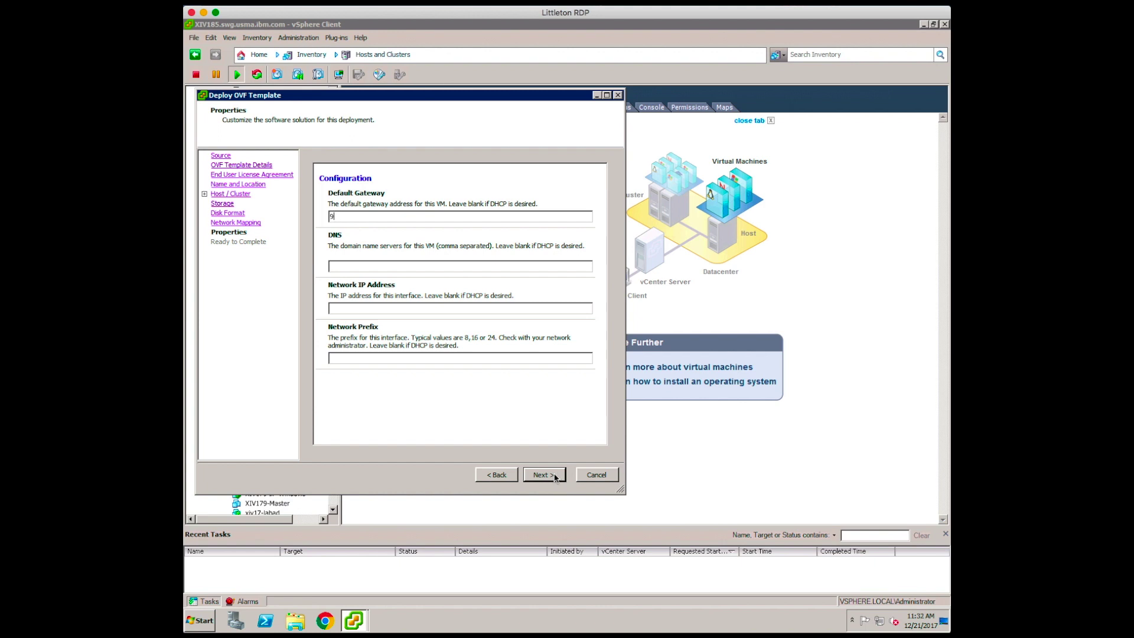
- Enter gateway 9.32.248.1, DNS 9.32.192.11, IP 9.32.248.164 and prefix 255.255.255.0, then continue to the summary
text(9.32.248.1)
click(342, 266)
text(9.32.192)
click(338, 307)
text(9.32.248.16424)
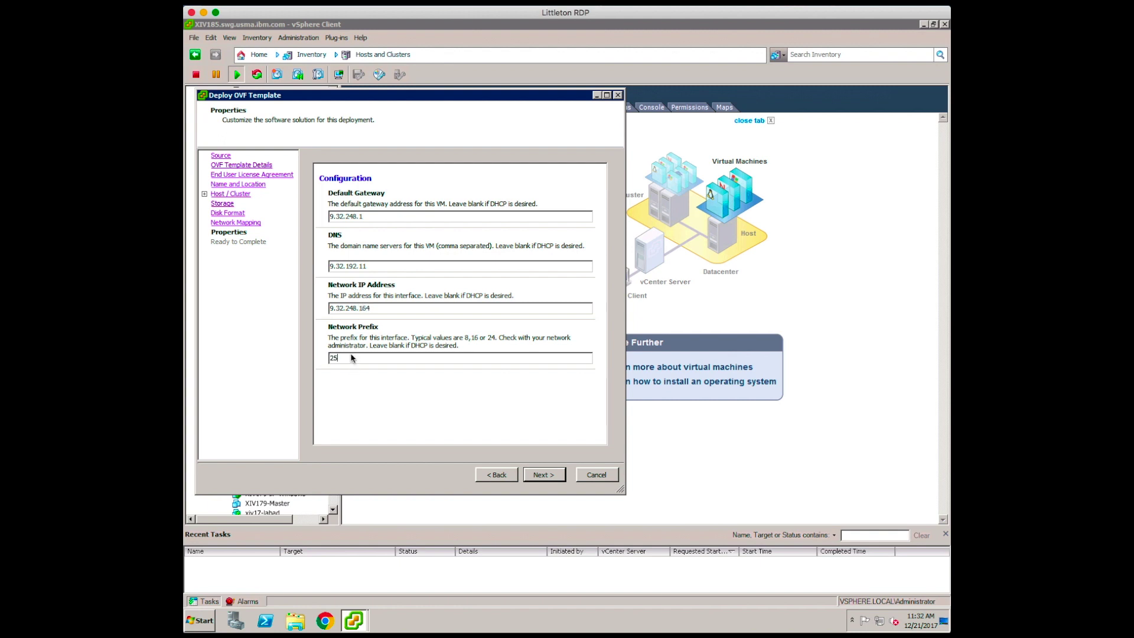
text(5.52)
key(BackSpace)
key(BackSpace)
key(BackSpace)
text(255.255)
click(542, 475)
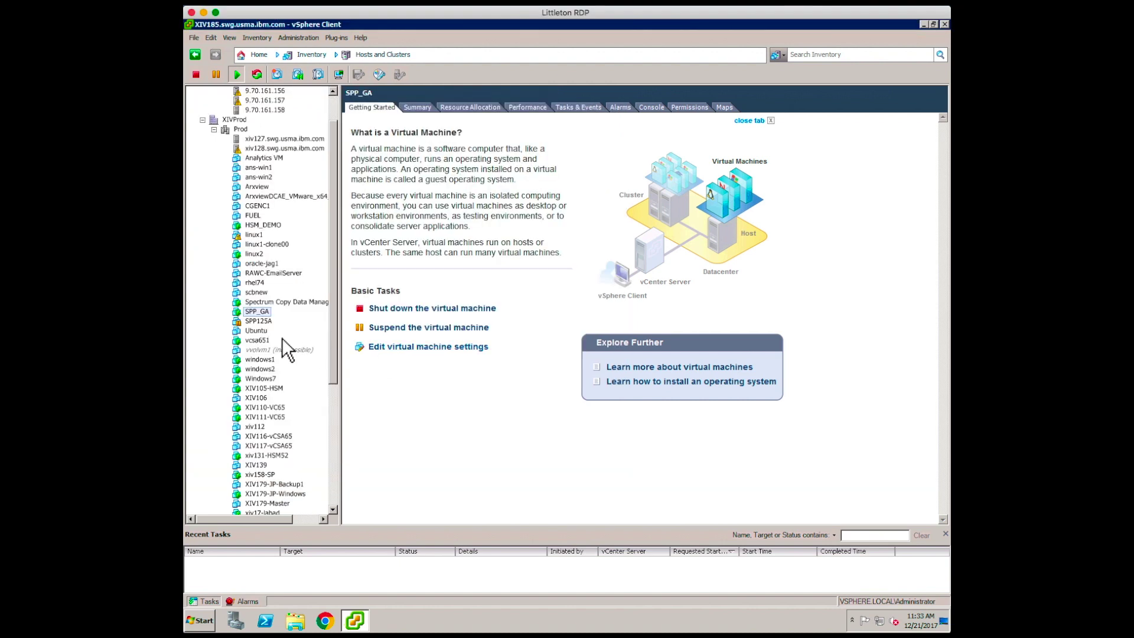
right_click(260, 316)
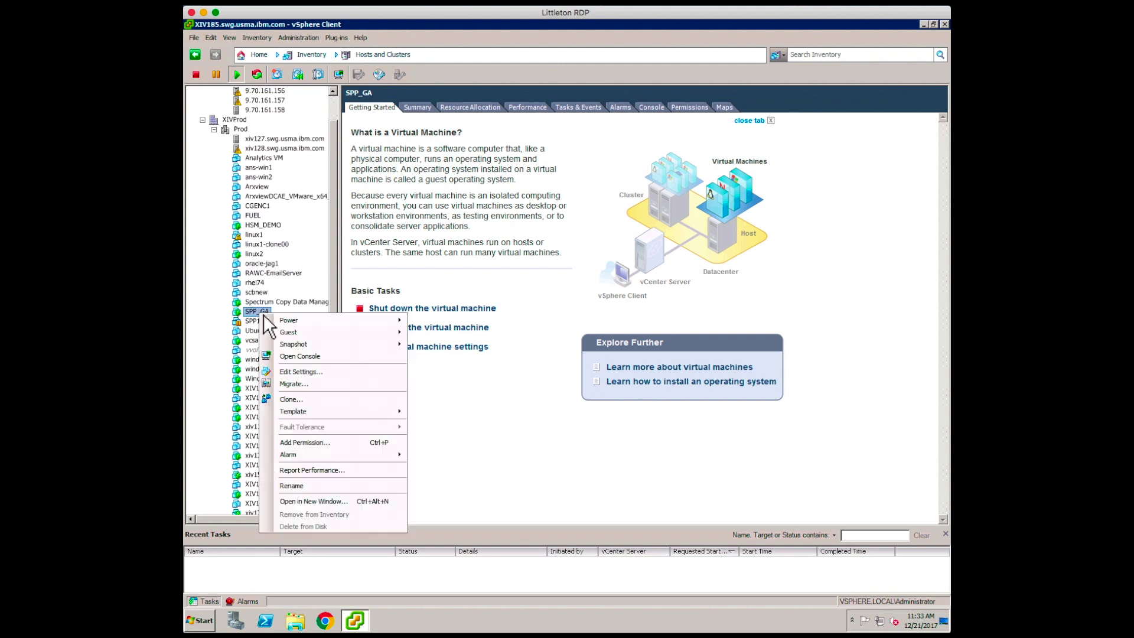
click(313, 376)
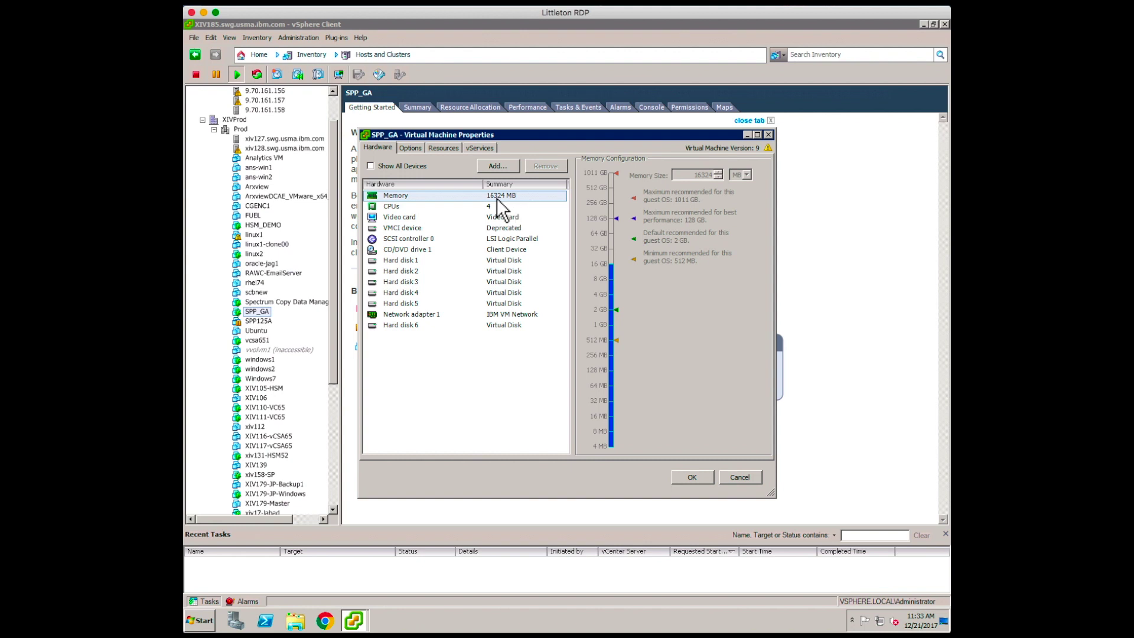
click(397, 207)
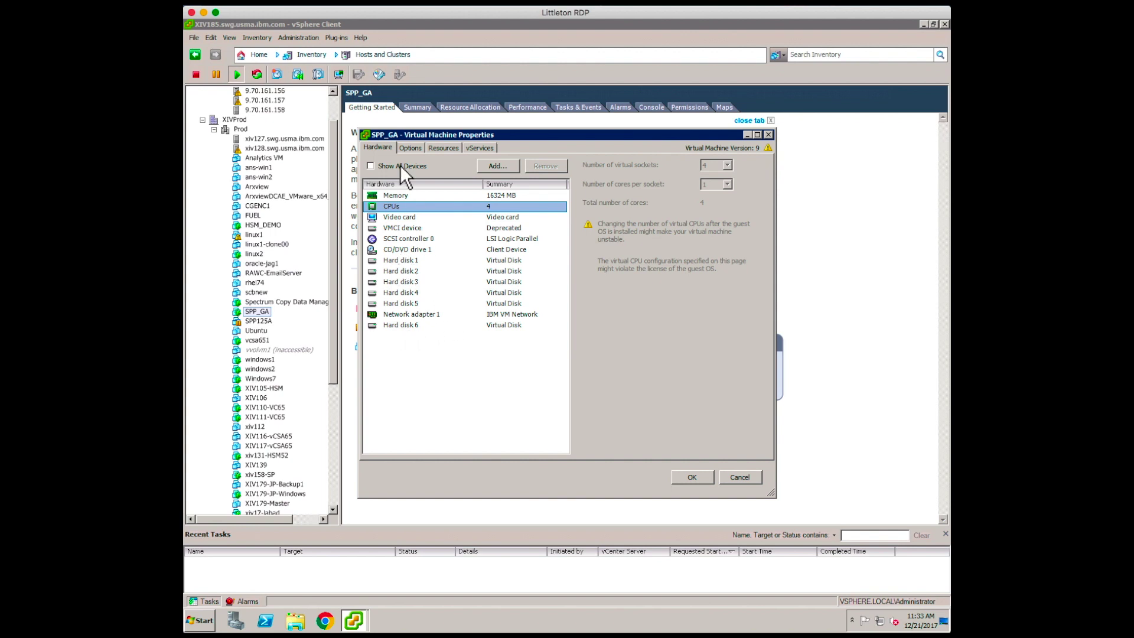
click(410, 149)
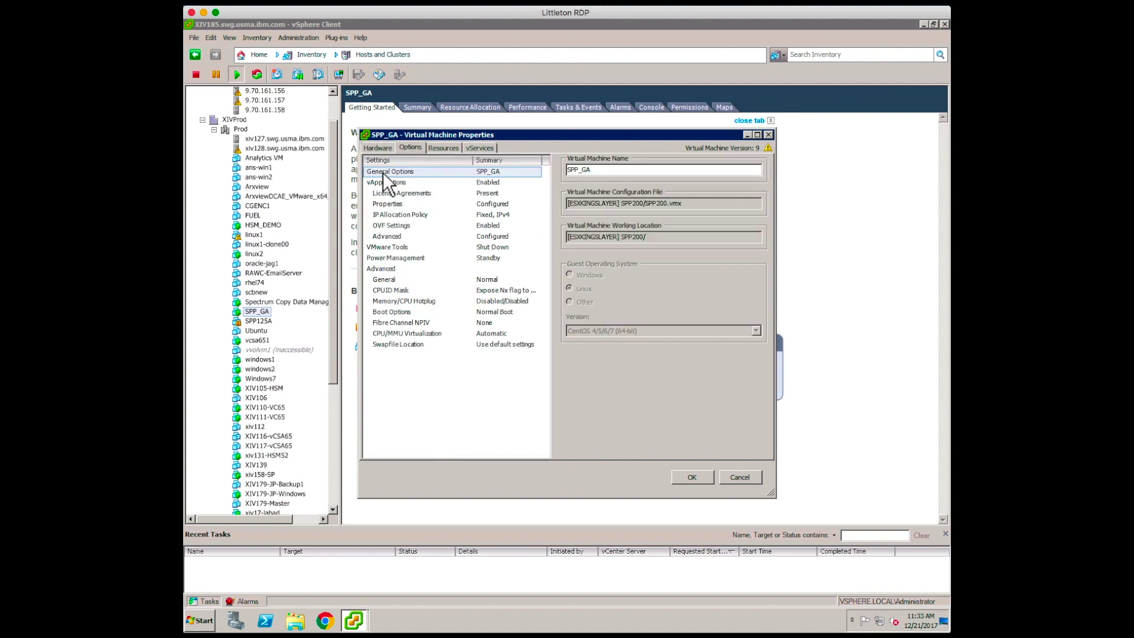
click(381, 147)
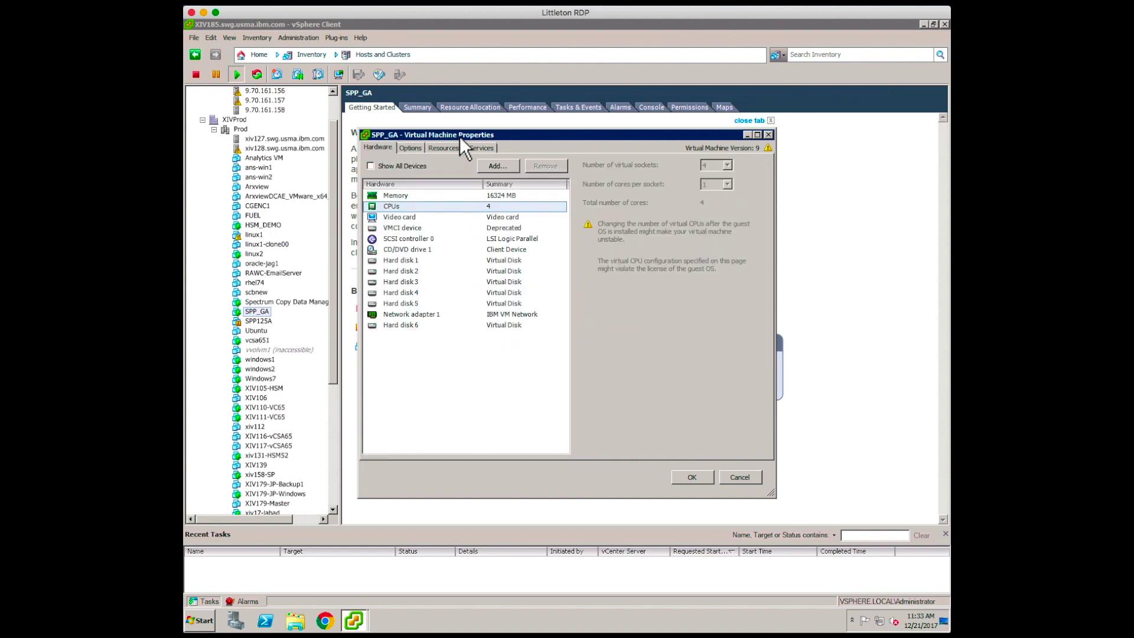
click(738, 478)
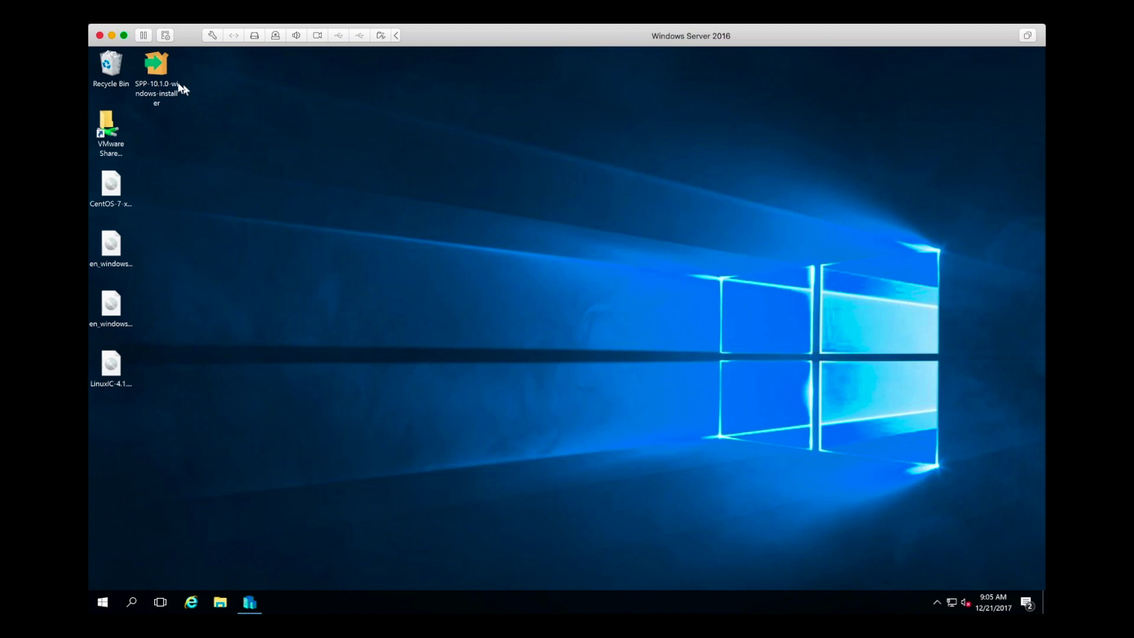
- Run the SPP-10.1.0-windows-installer, accepting the licence and installing to C:\hyperv_spp
click(148, 75)
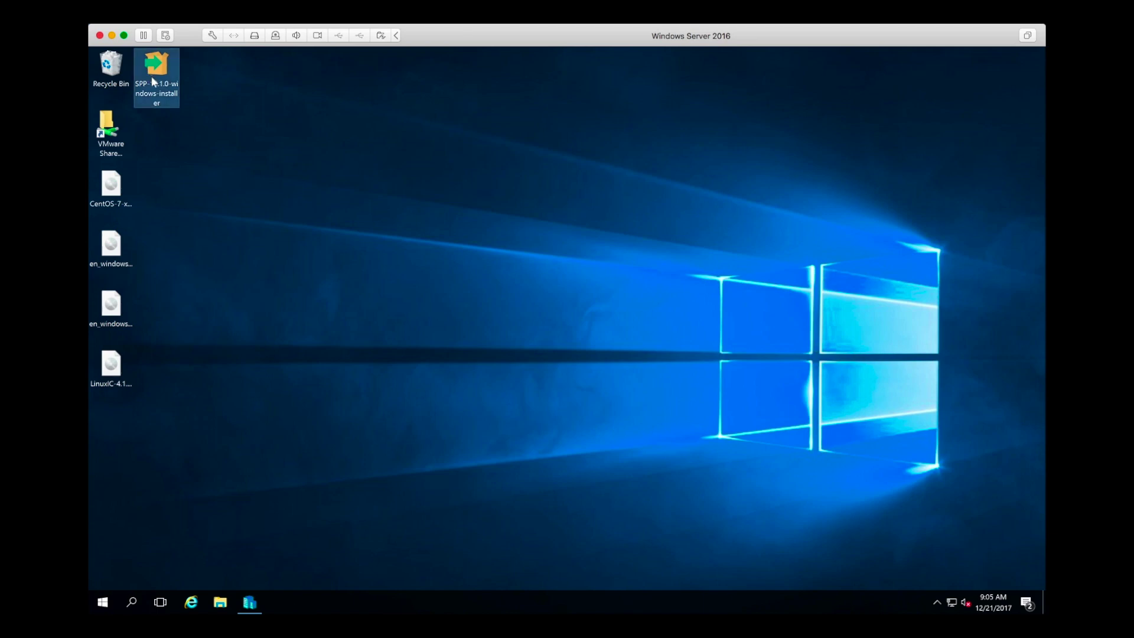
double_click(151, 76)
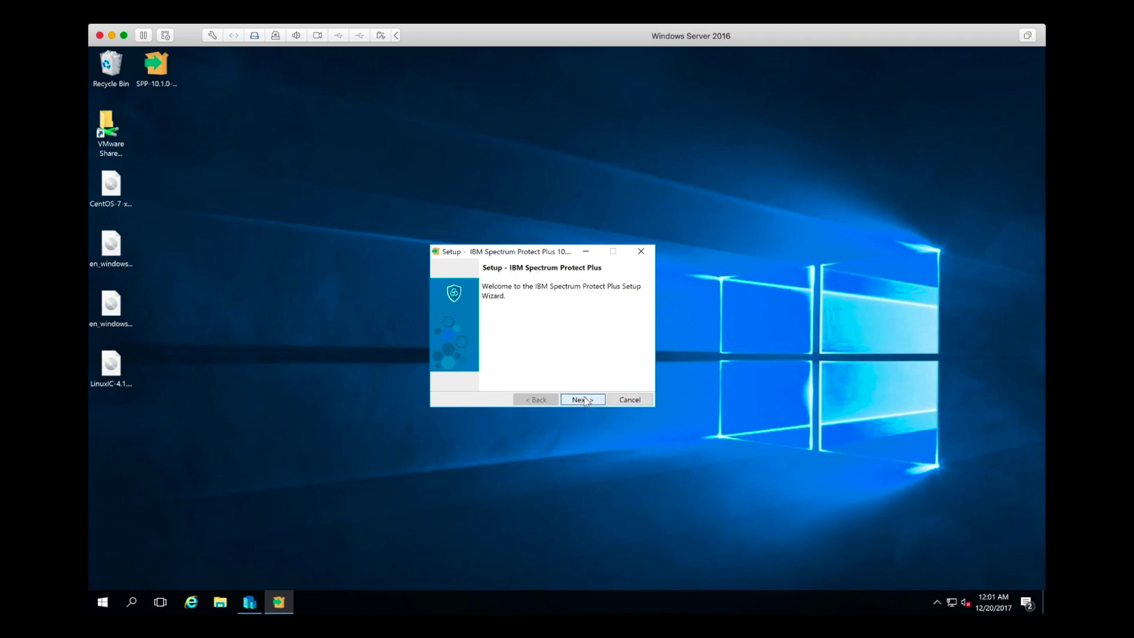
click(583, 400)
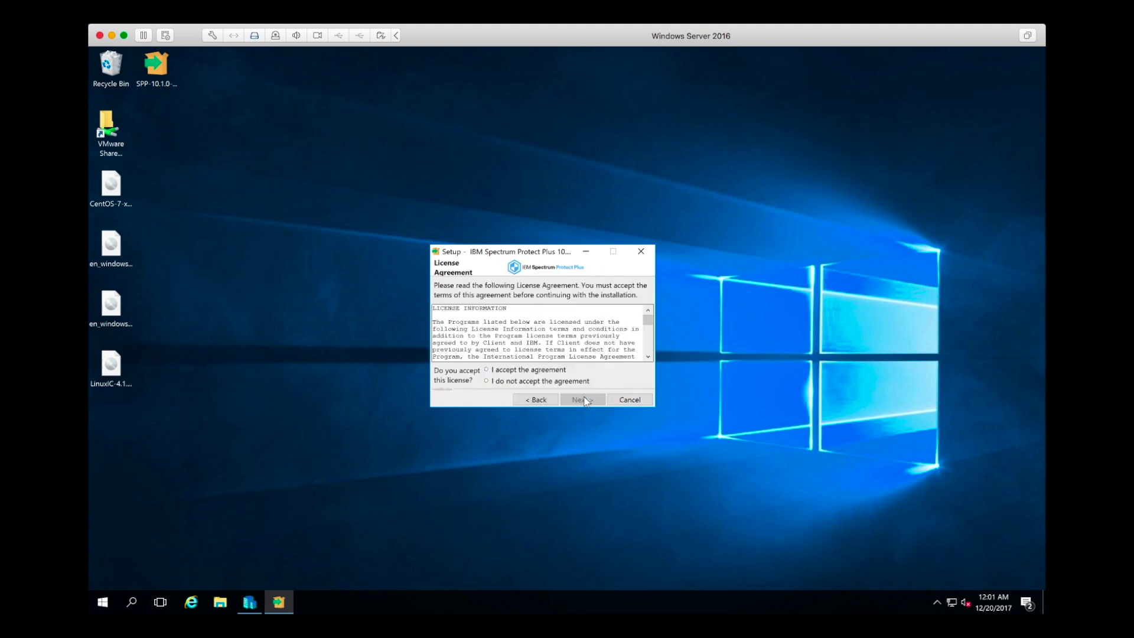
click(521, 370)
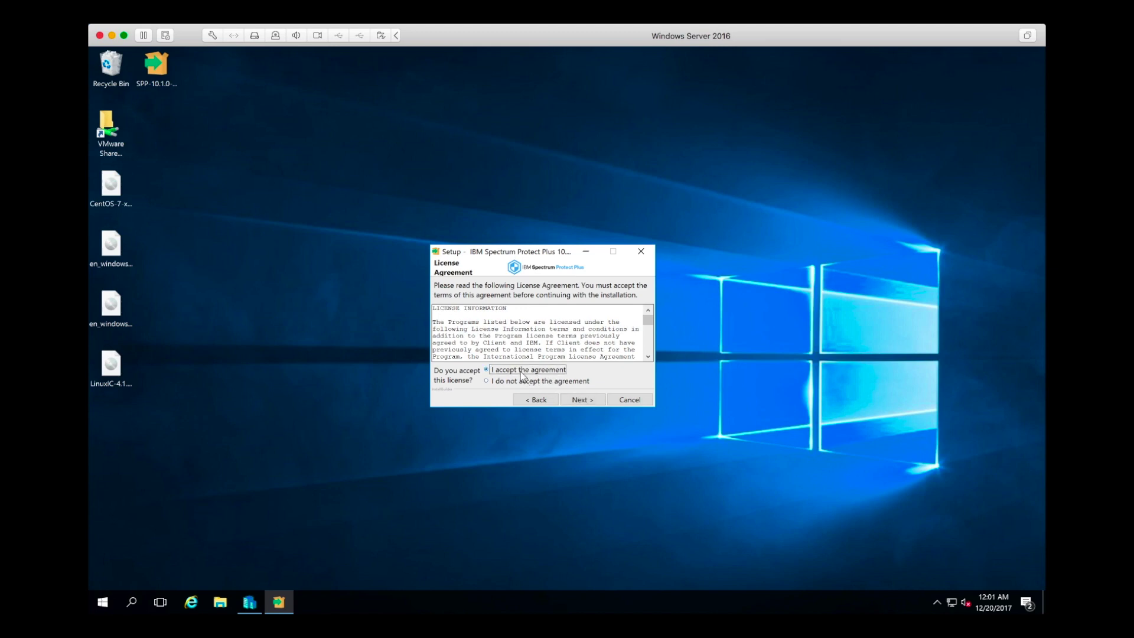
click(582, 400)
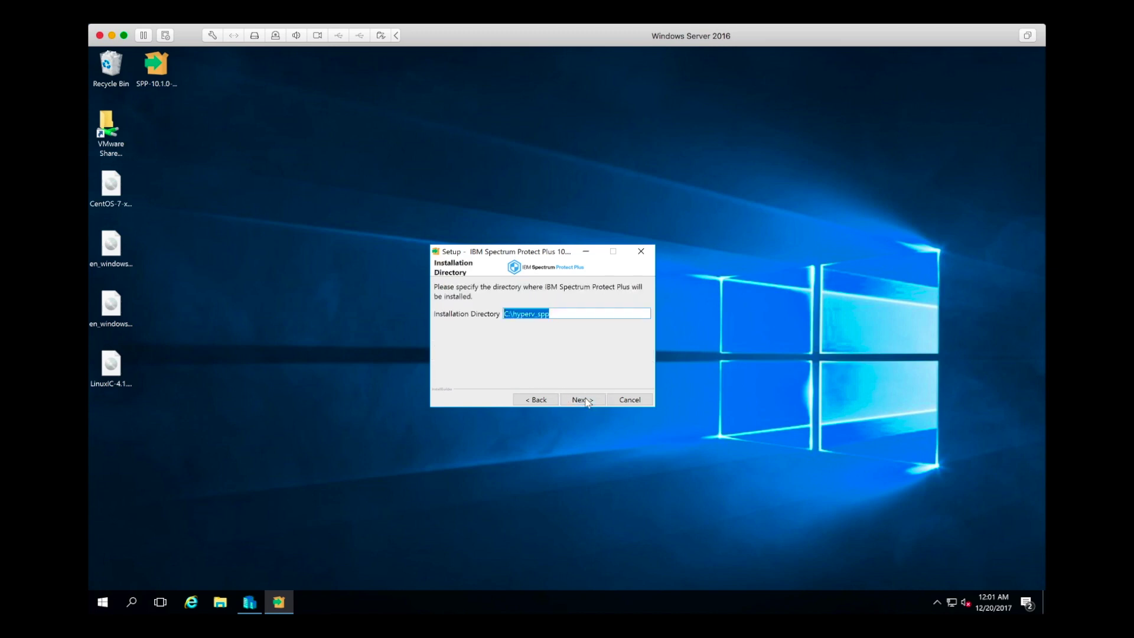
click(583, 401)
click(583, 400)
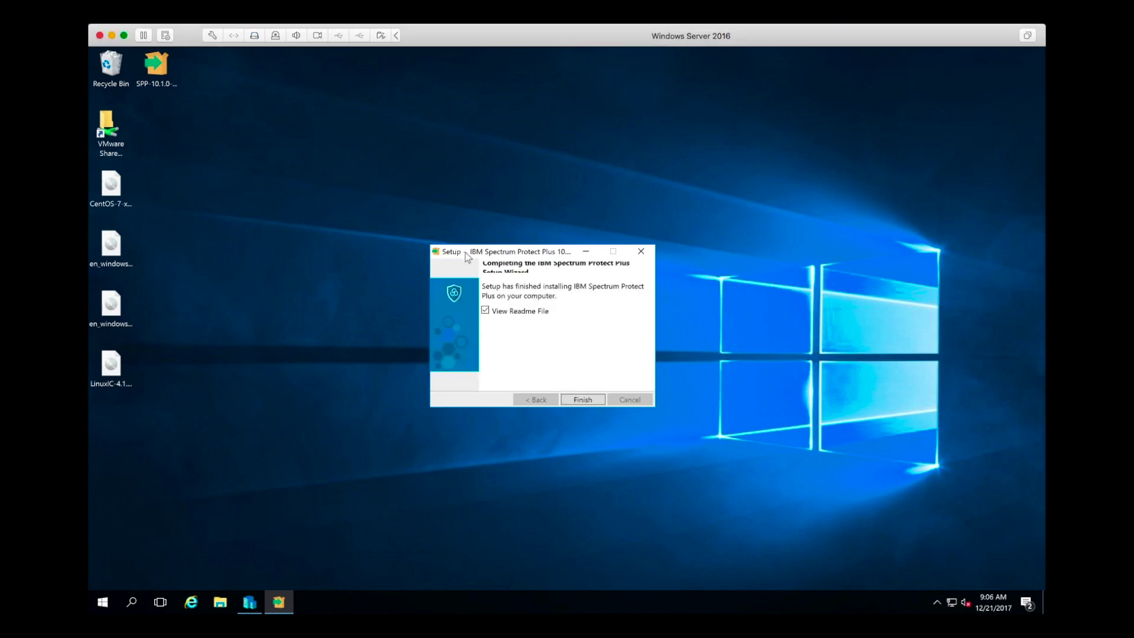
- Finish setup, then move and enlarge the README to read the Hyper-V import steps
click(582, 400)
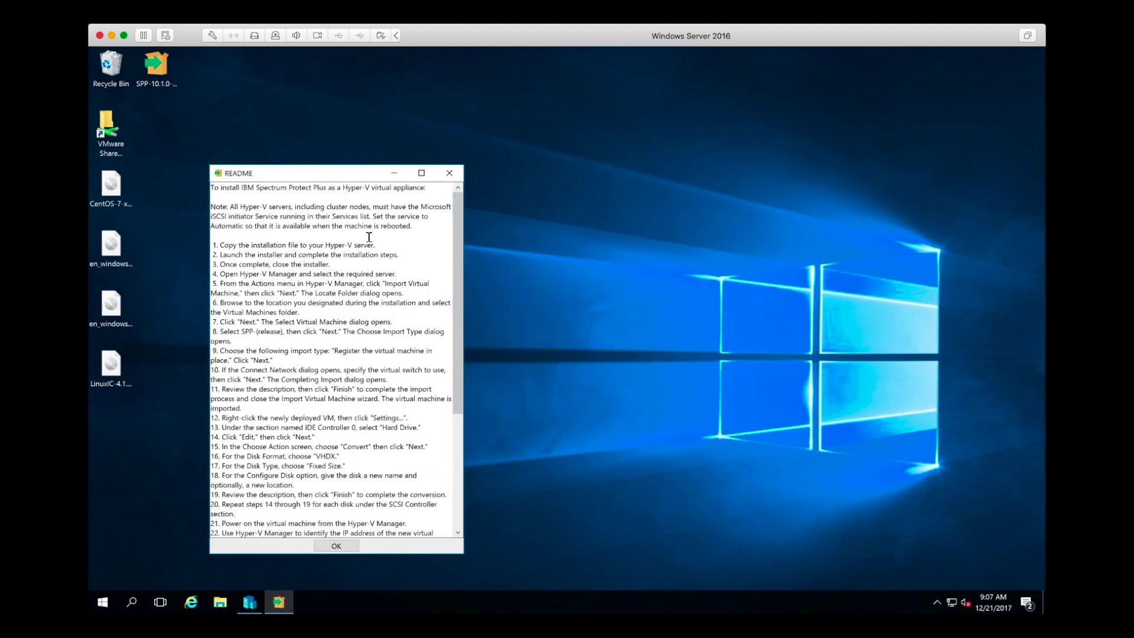
drag(338, 181, 854, 80)
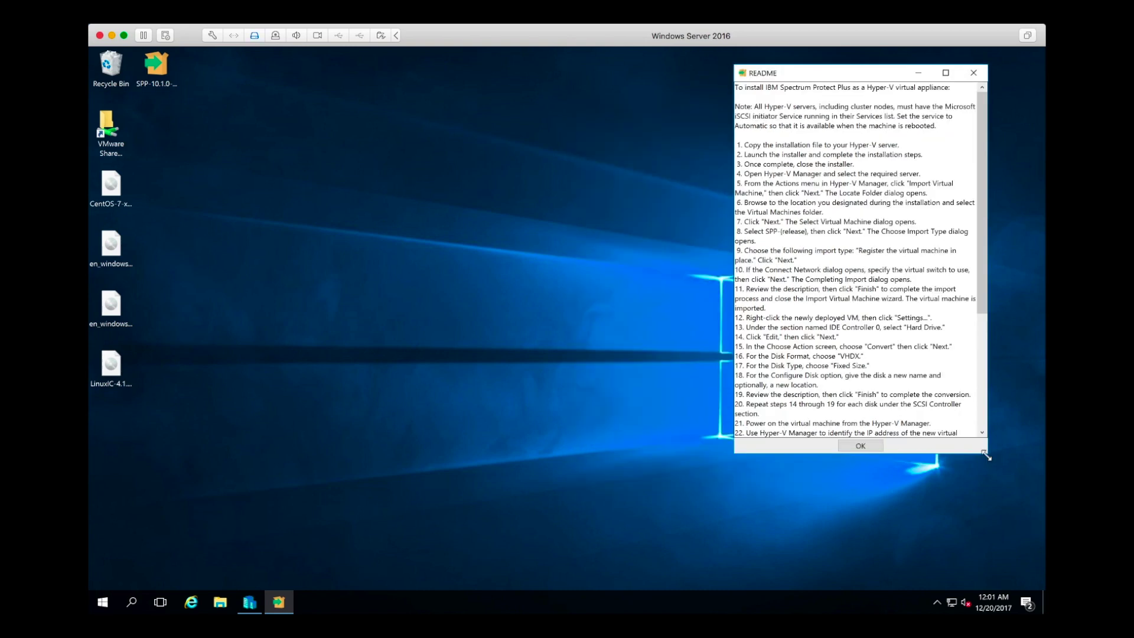
drag(985, 454, 1016, 533)
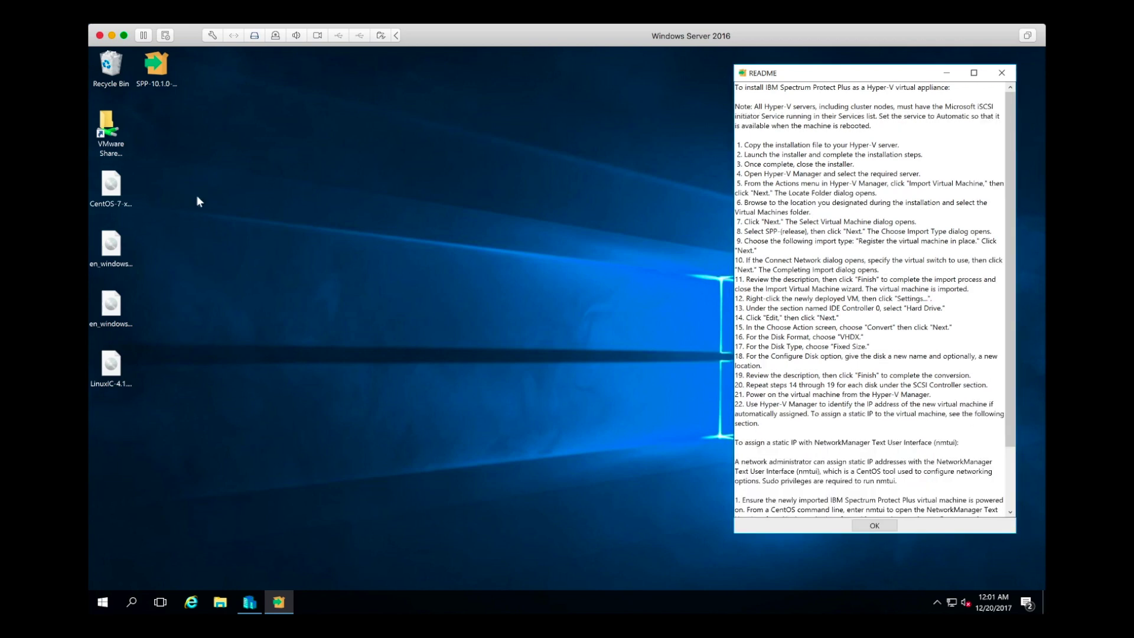
- Start a Hyper-V VM import from the C:\hyperv_spp\SPP-10.1.0-315 folder
click(250, 602)
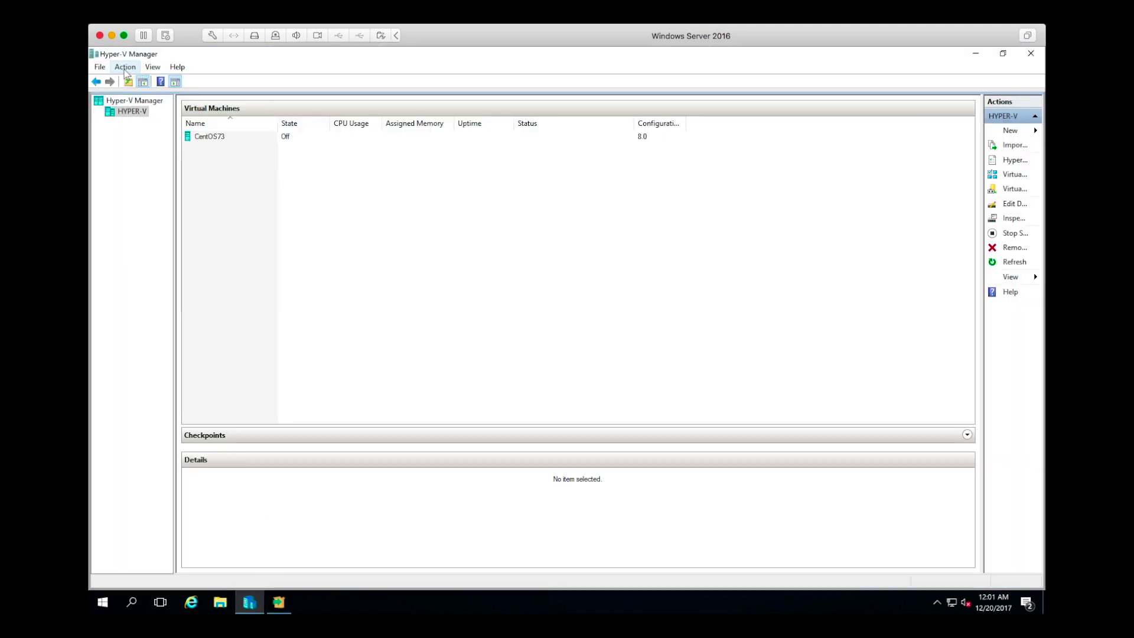
click(126, 68)
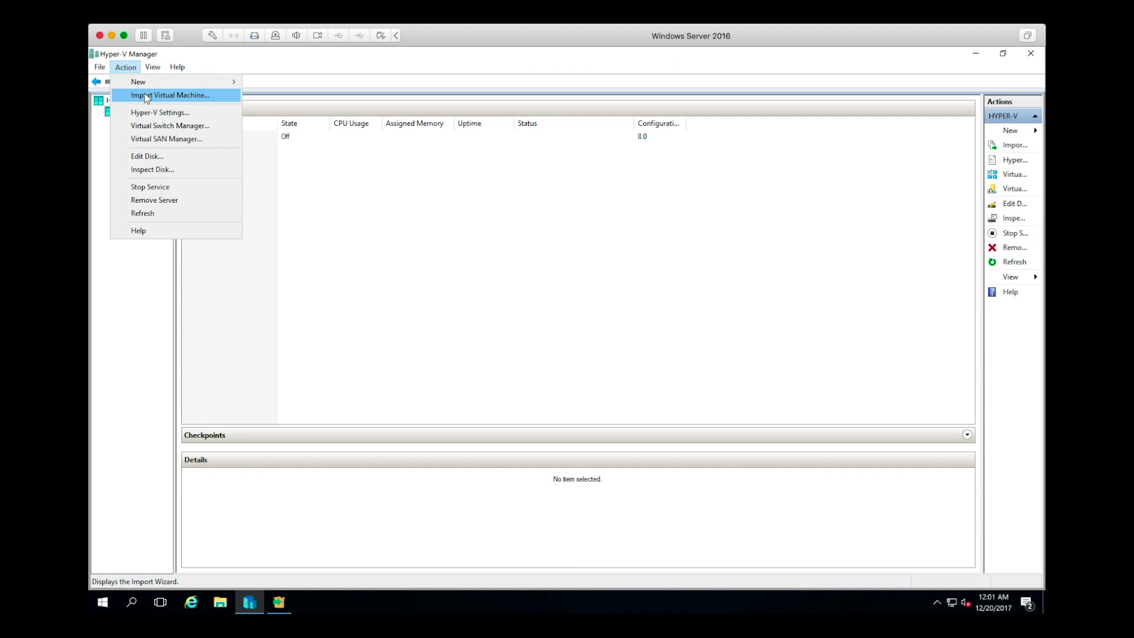
click(146, 97)
drag(569, 171, 385, 89)
click(464, 378)
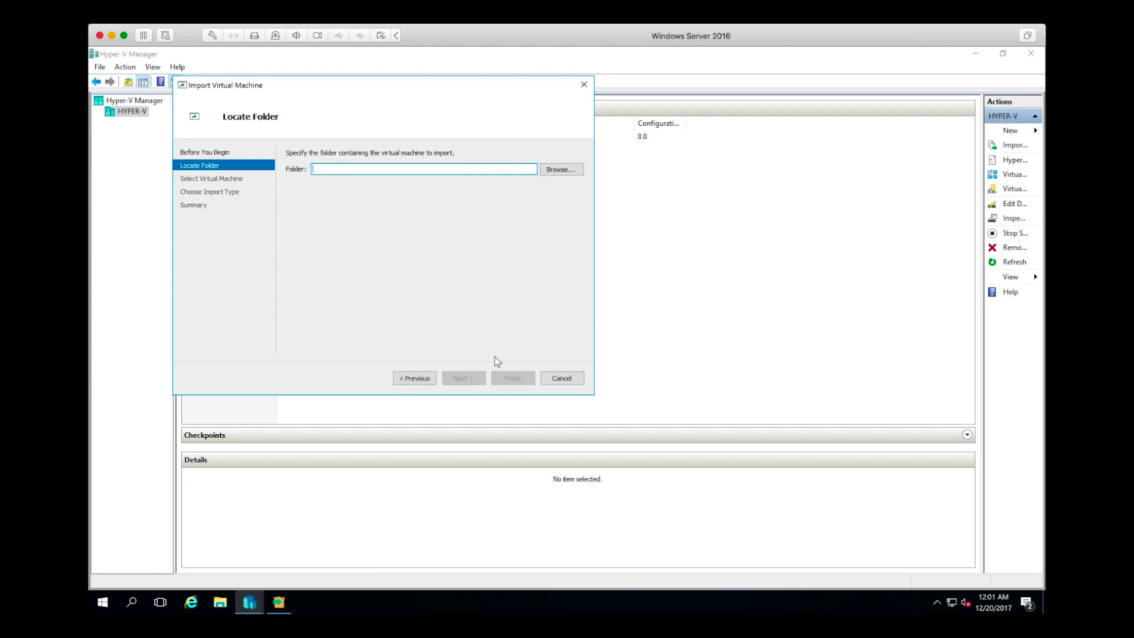
click(560, 171)
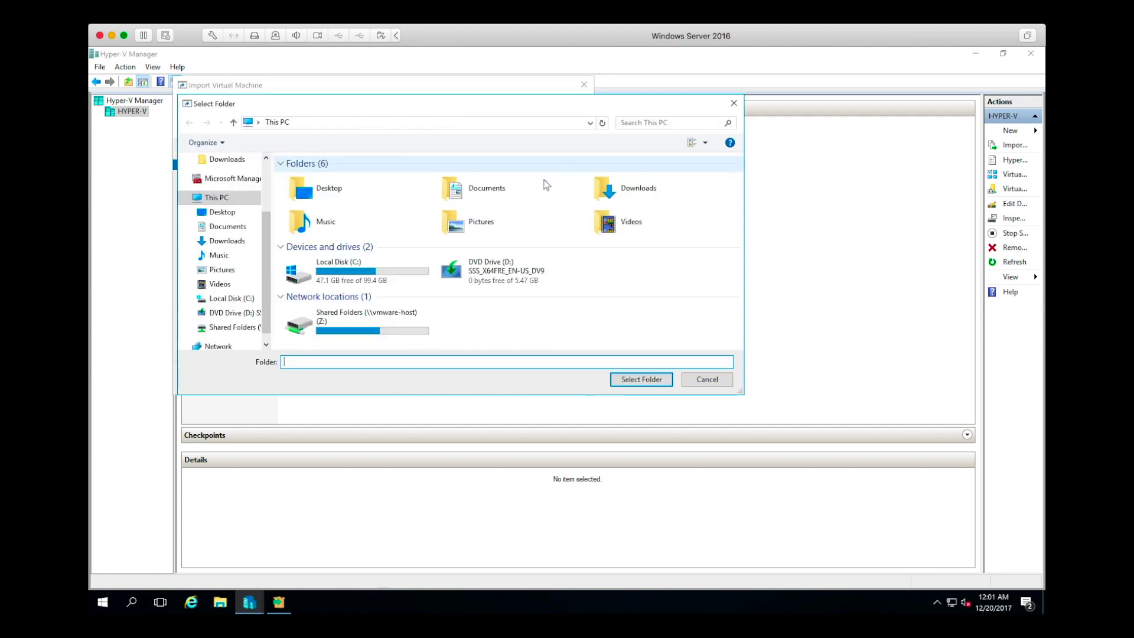
double_click(361, 284)
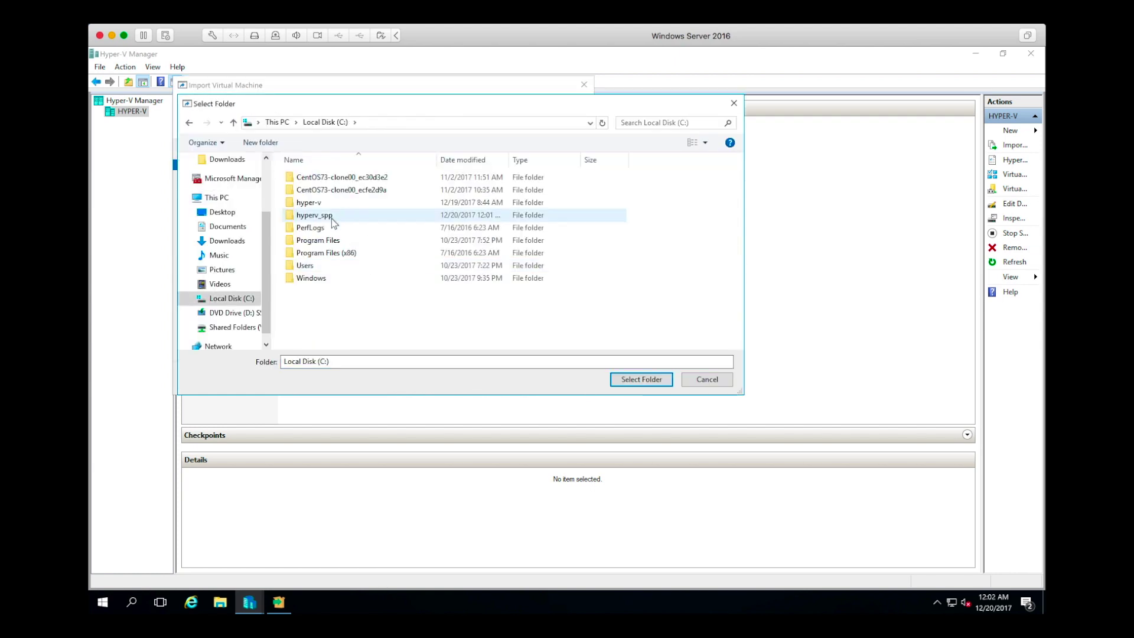
double_click(335, 218)
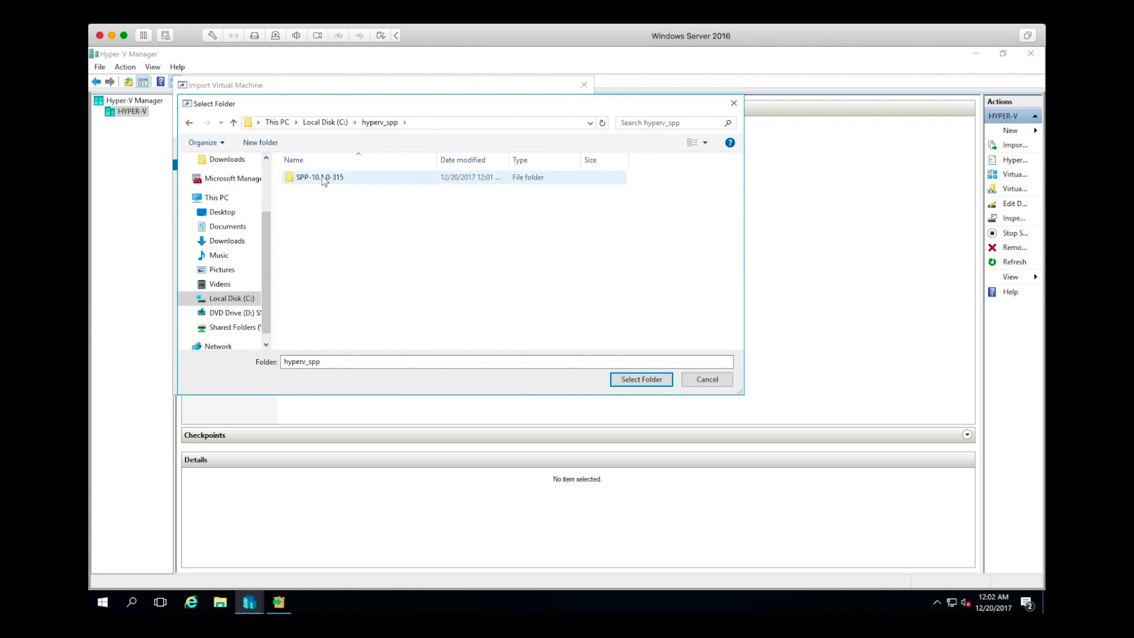
click(324, 178)
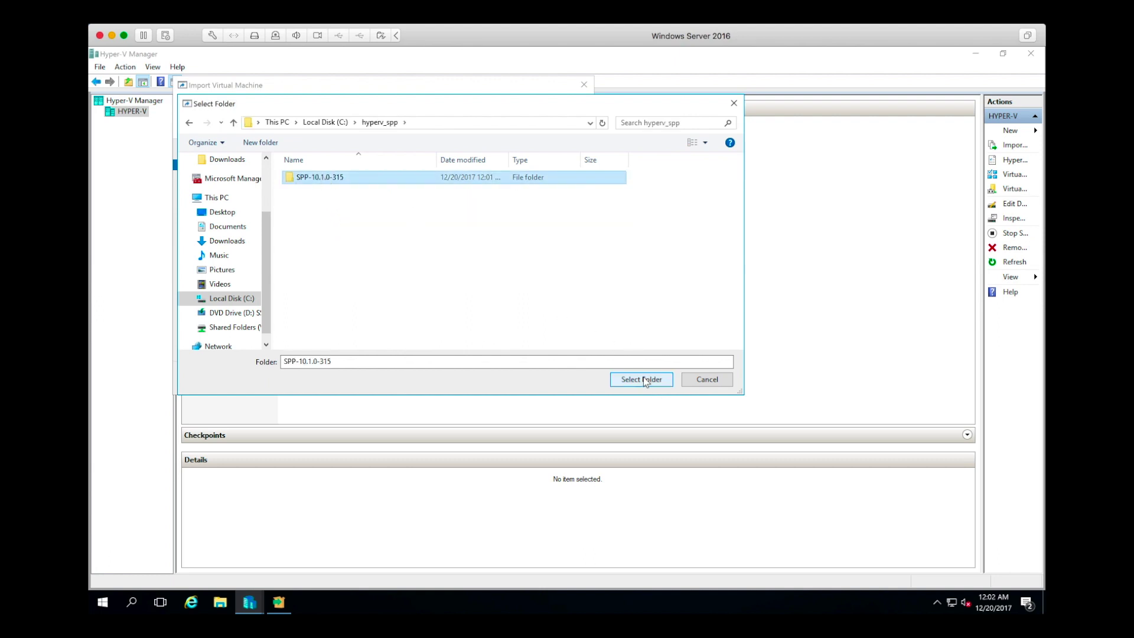
click(642, 380)
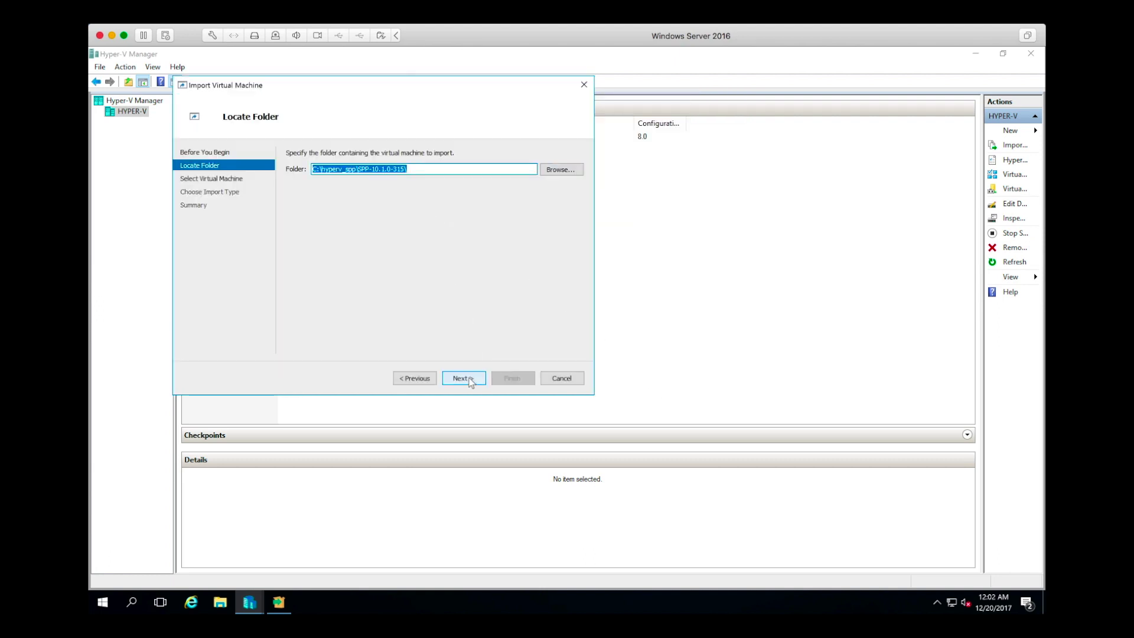
- Select SPP-10.1.0-315, register it in place, and set startup RAM to 6024 MB
click(469, 380)
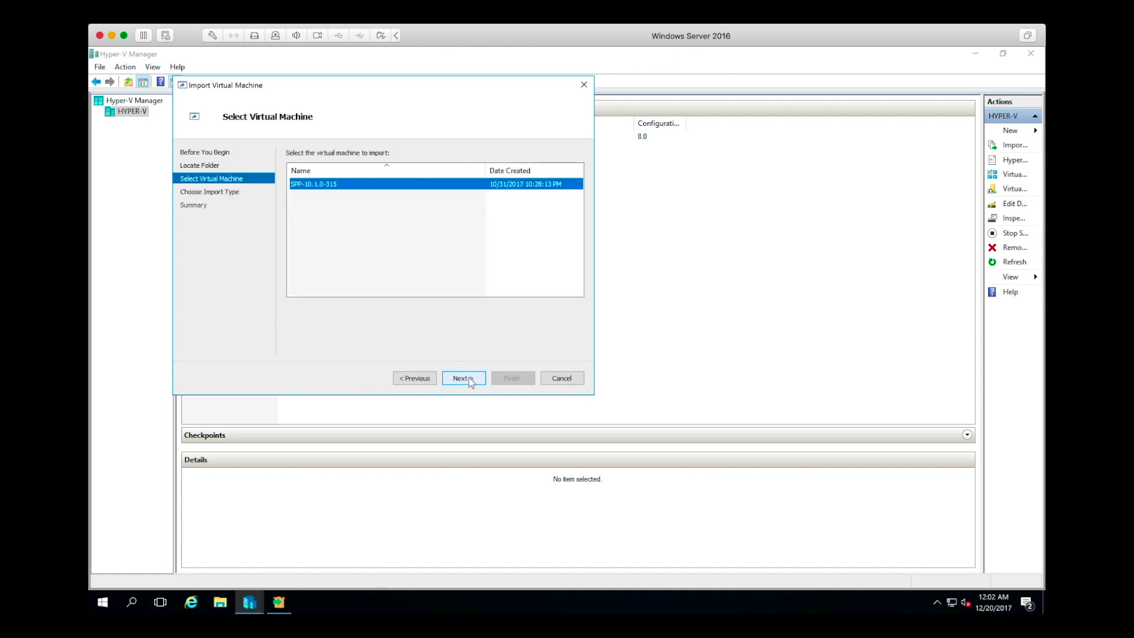
click(470, 379)
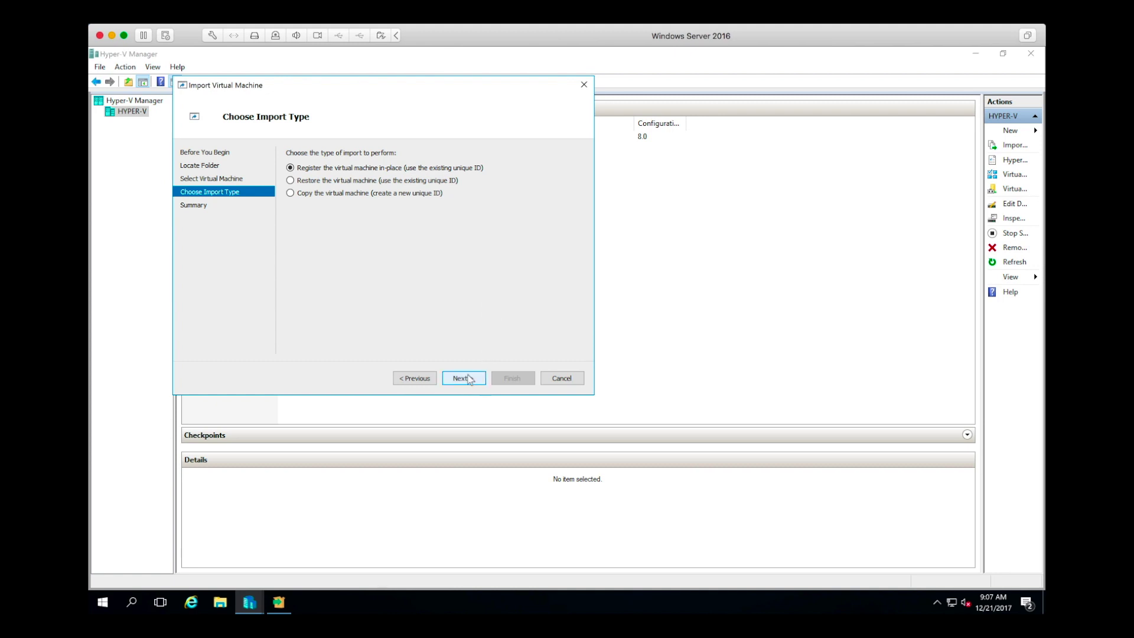
click(466, 382)
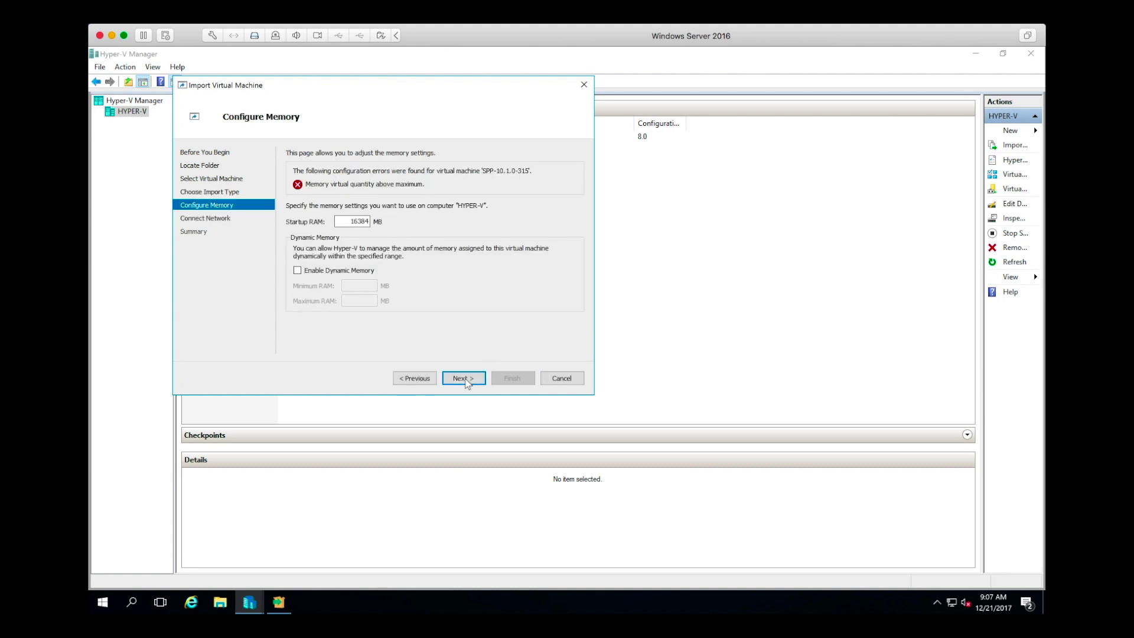
double_click(353, 220)
text(6024)
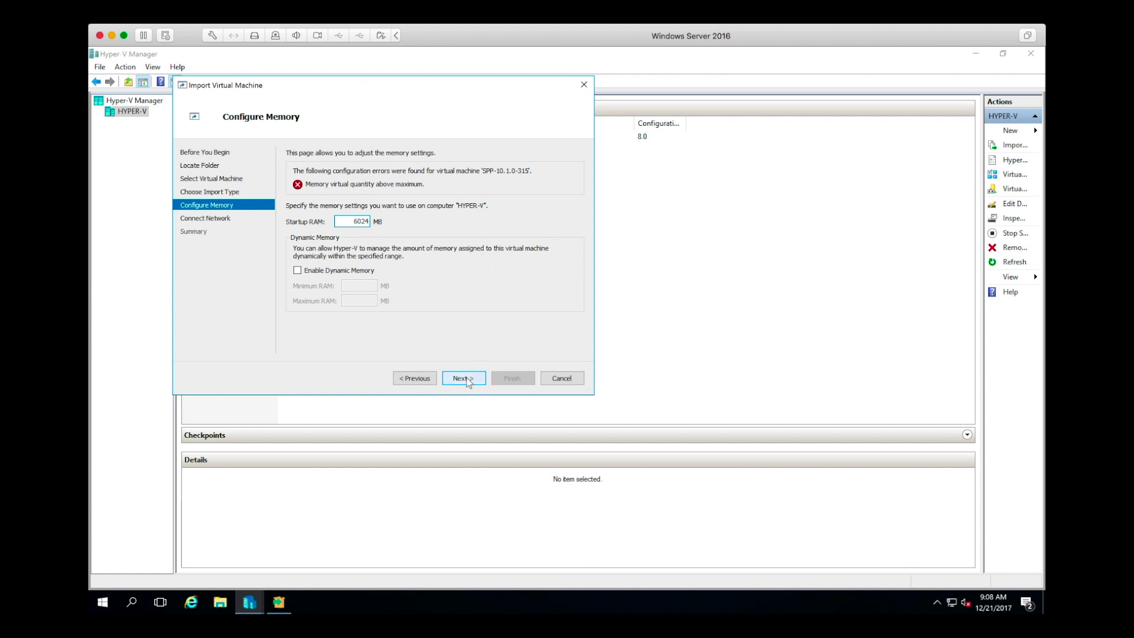
click(467, 379)
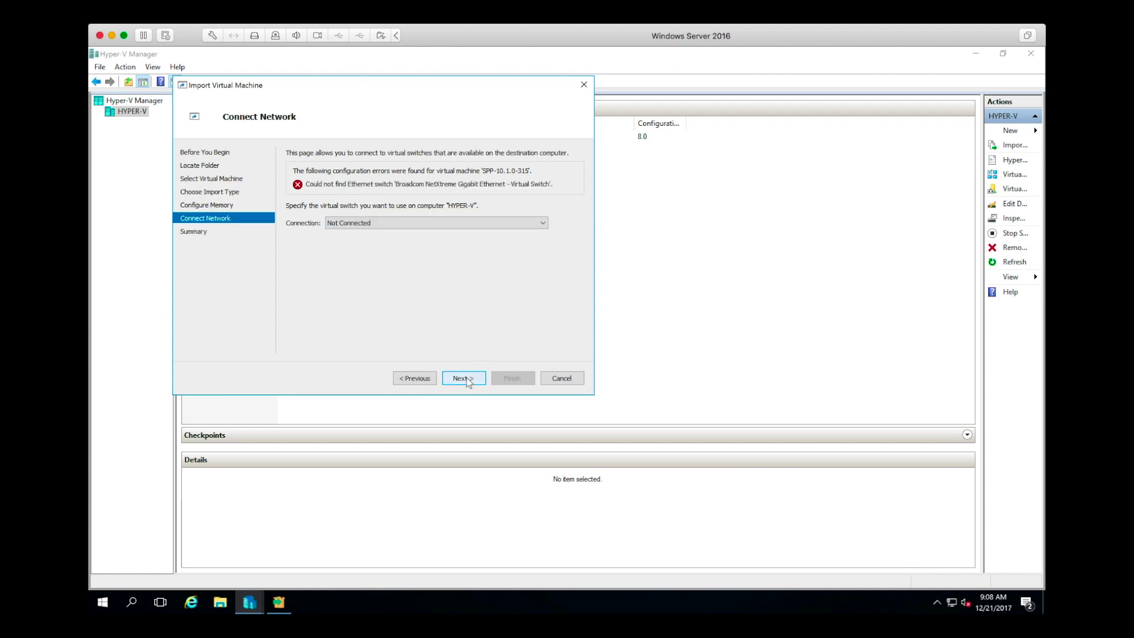
- Connect the VM to the Intel 82574L virtual switch and finish the import
click(445, 223)
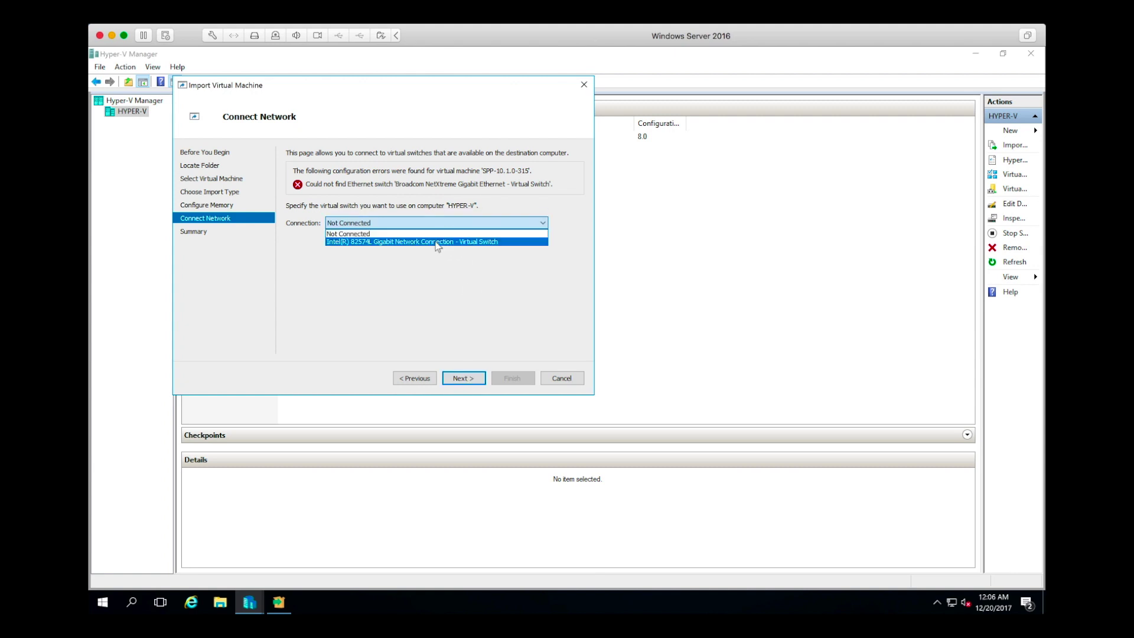
click(439, 242)
click(463, 378)
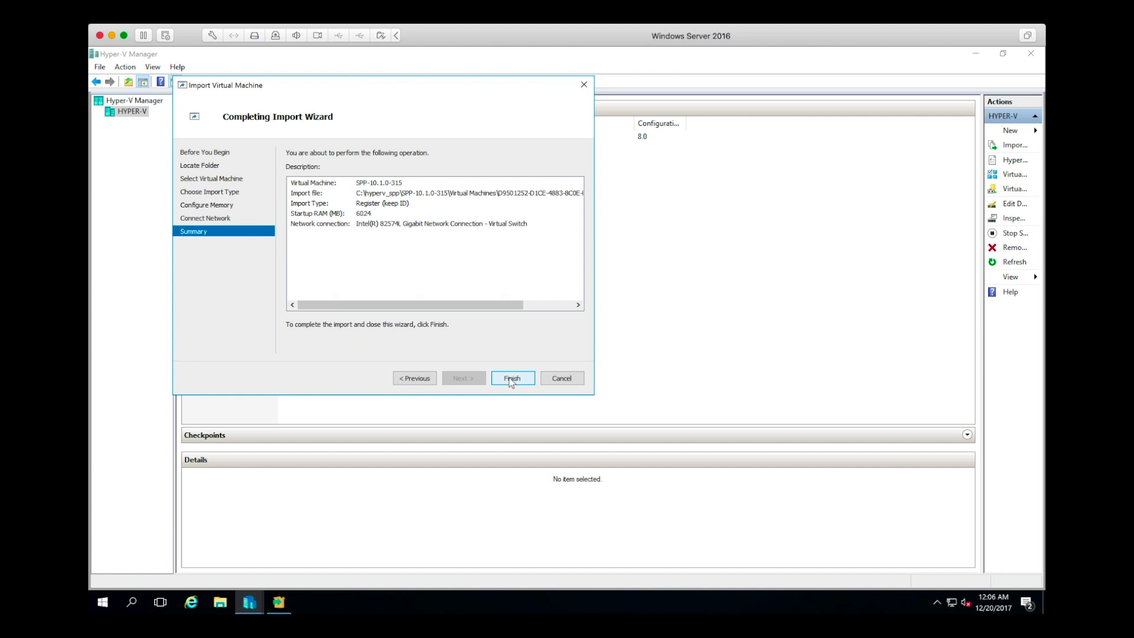
click(512, 378)
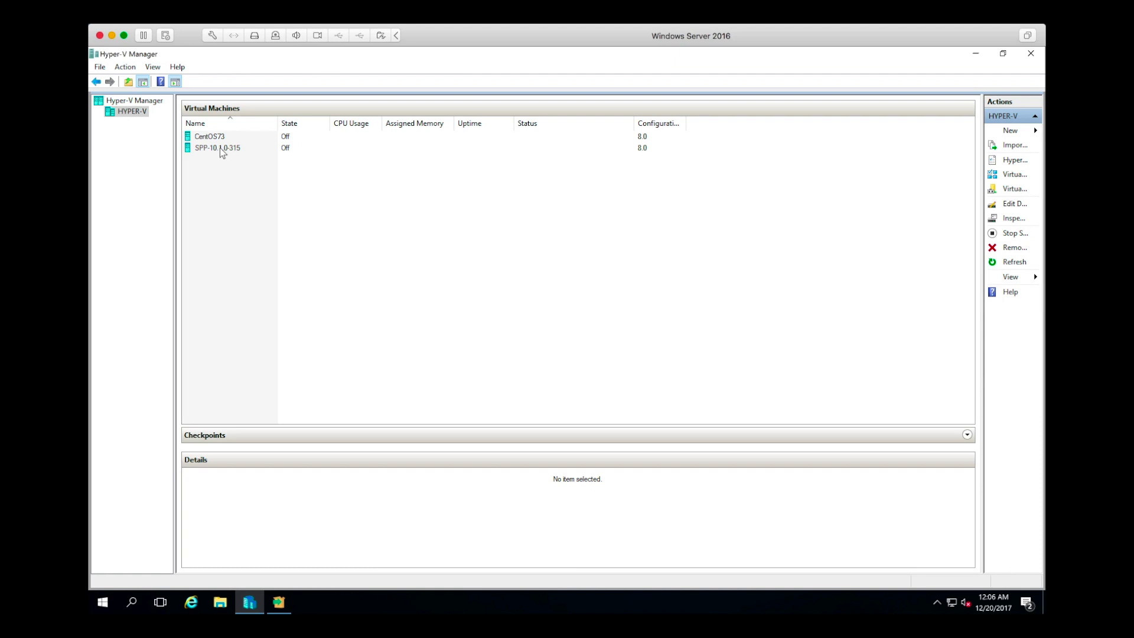
click(221, 148)
right_click(220, 149)
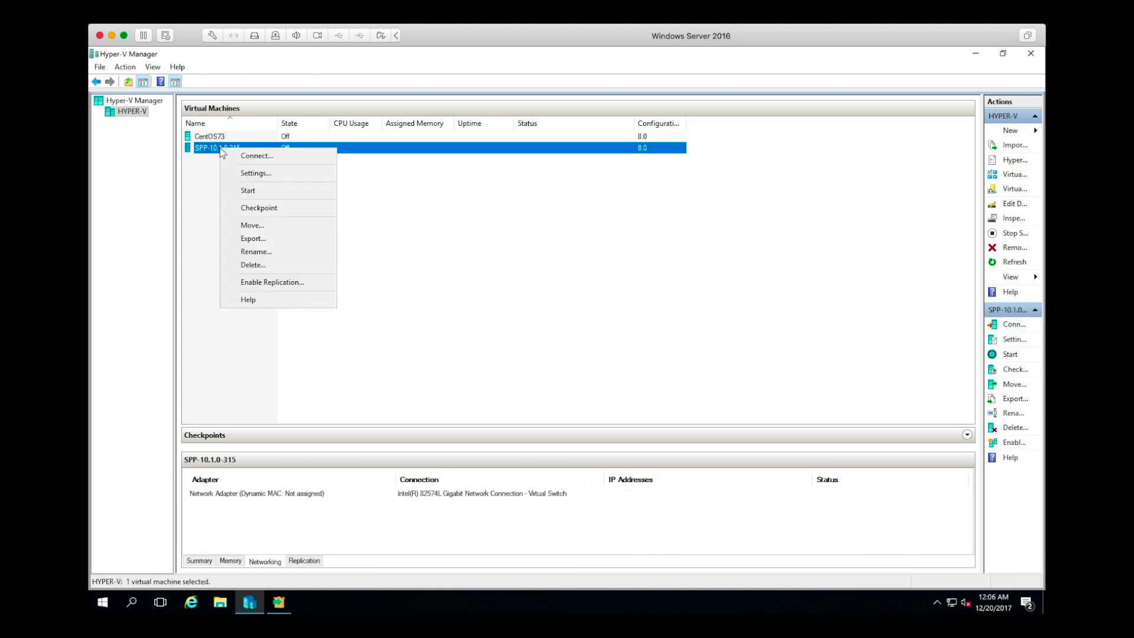
click(255, 173)
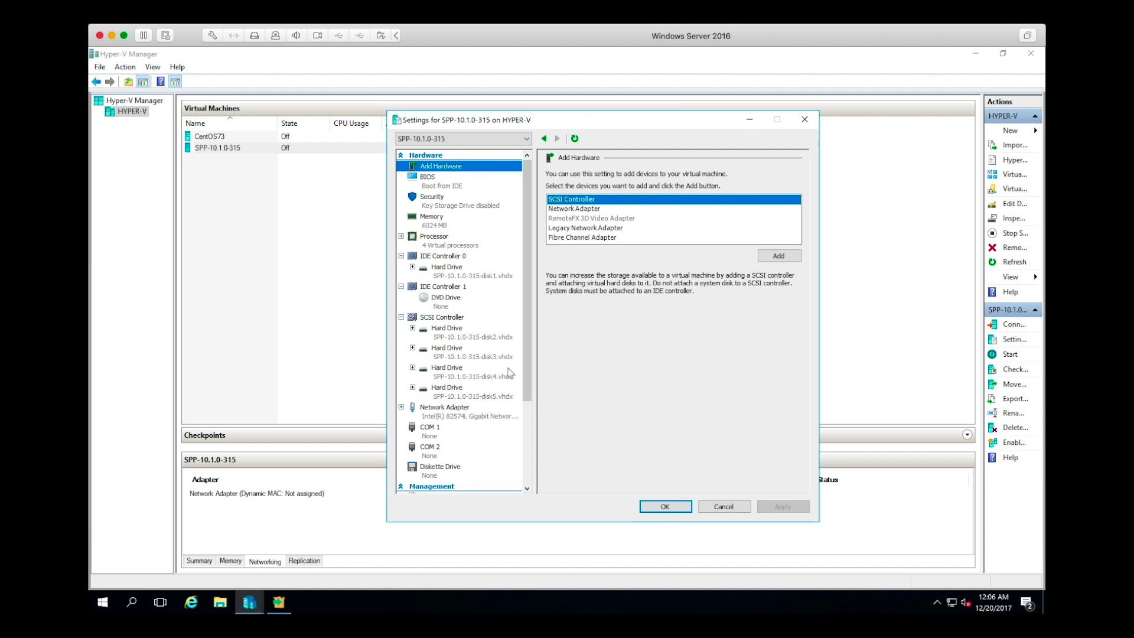
drag(534, 363, 533, 464)
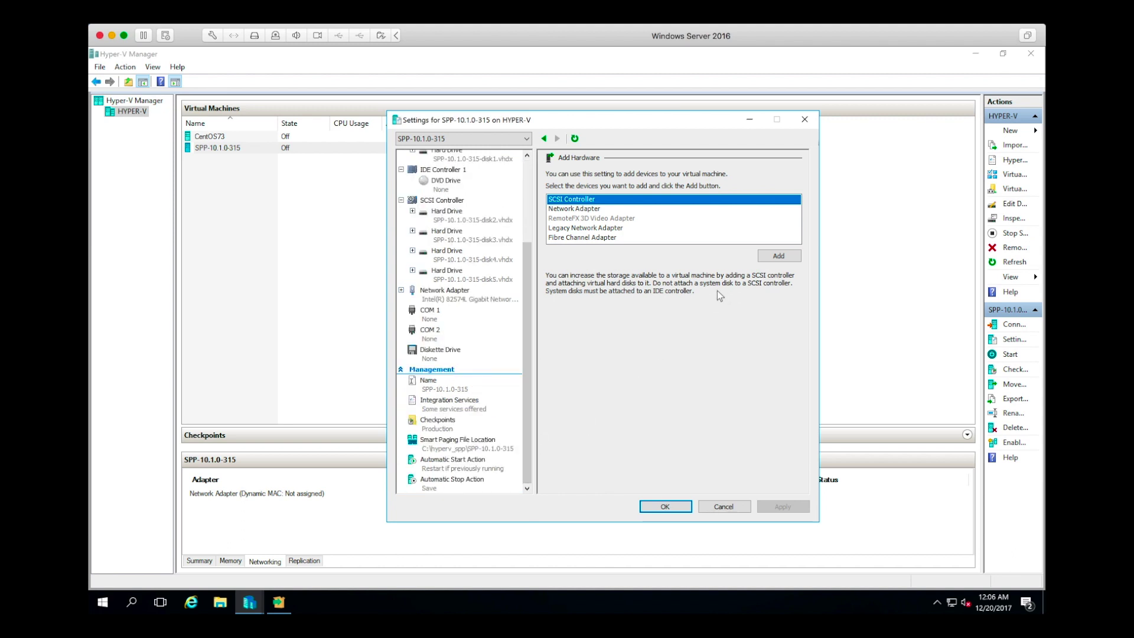
click(665, 506)
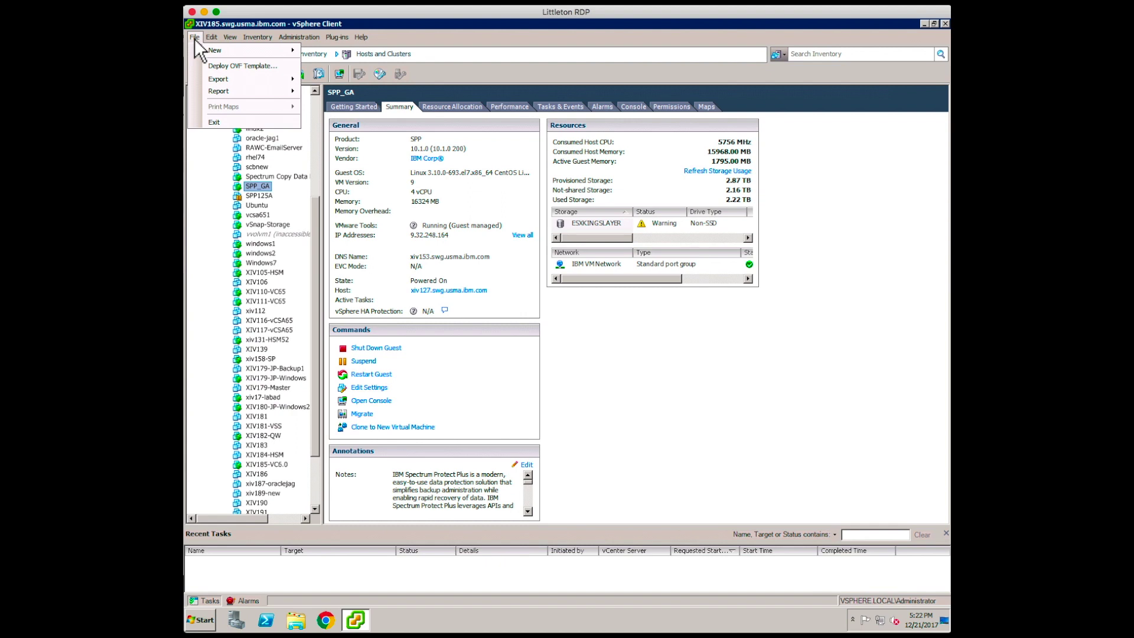
- Open the Deploy OVF Template wizard with the desktop vSNAP-1.0.ova as its source
click(227, 66)
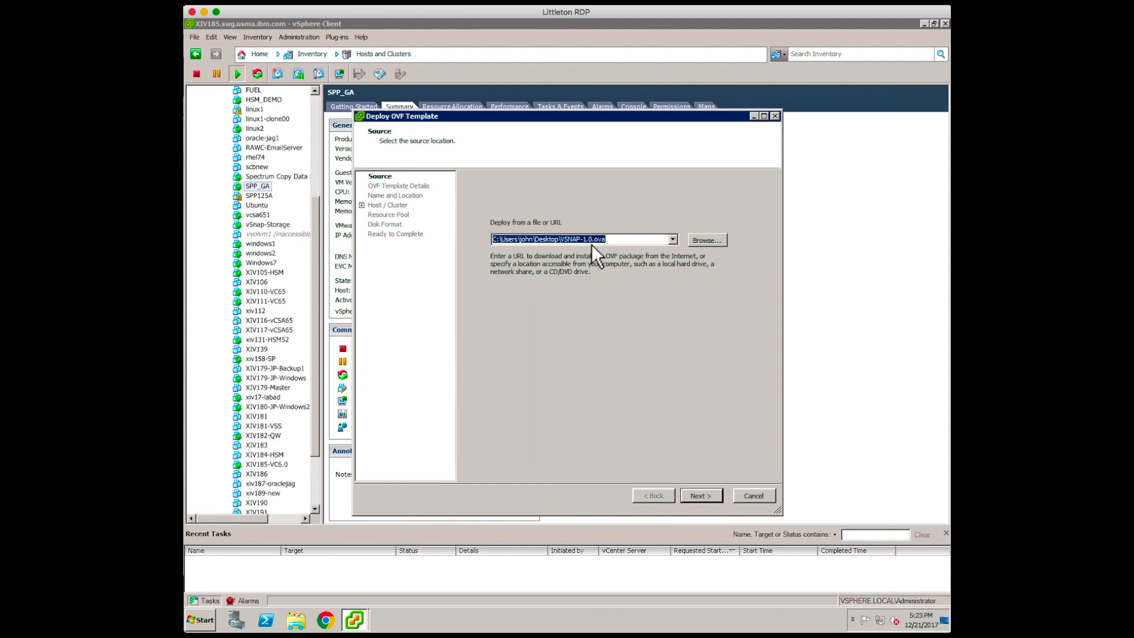
drag(565, 114, 540, 96)
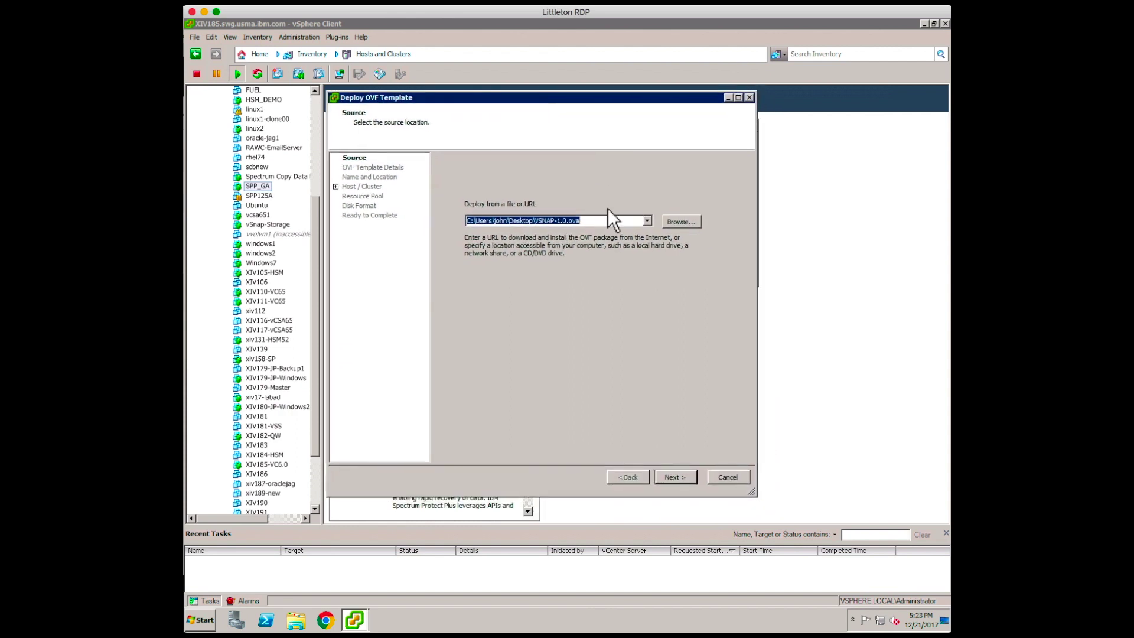
- Move past the OVF template details and accept the end user licence agreement
click(672, 478)
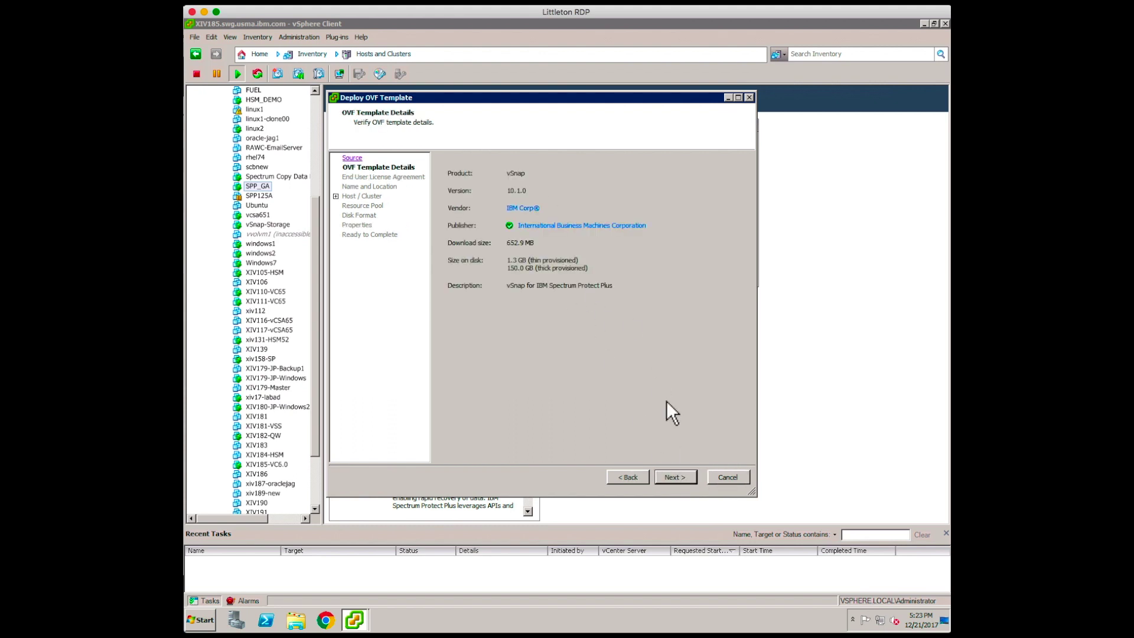
click(672, 478)
click(473, 456)
click(679, 477)
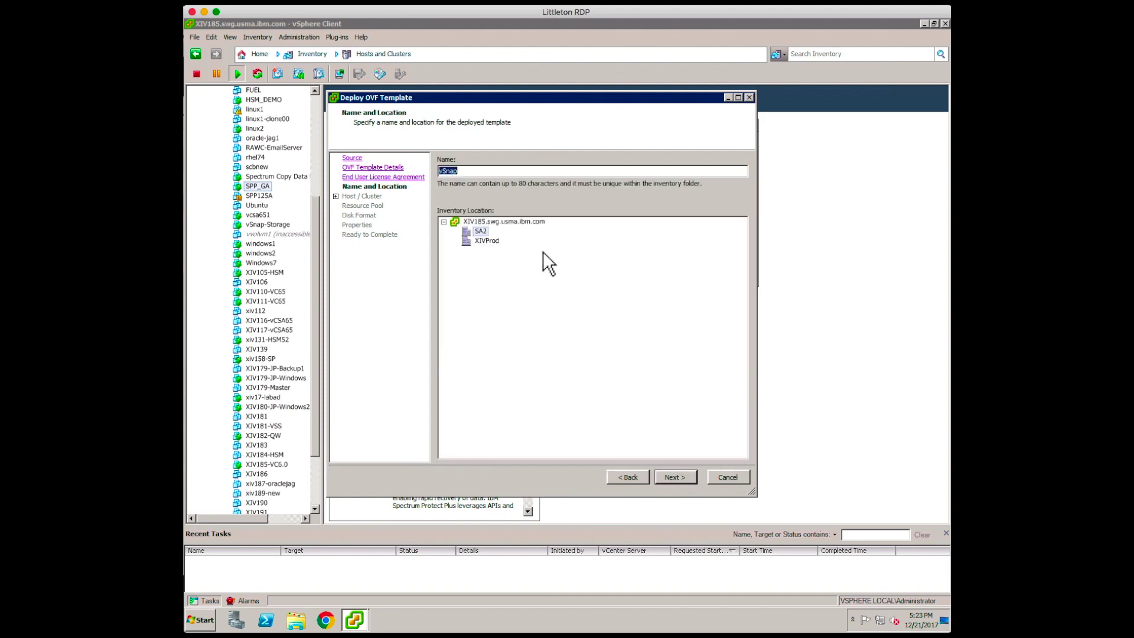
- Name the VM vSnap-Storage1 in XIVProd and run it on the Prod cluster
click(484, 240)
click(477, 172)
text(-)
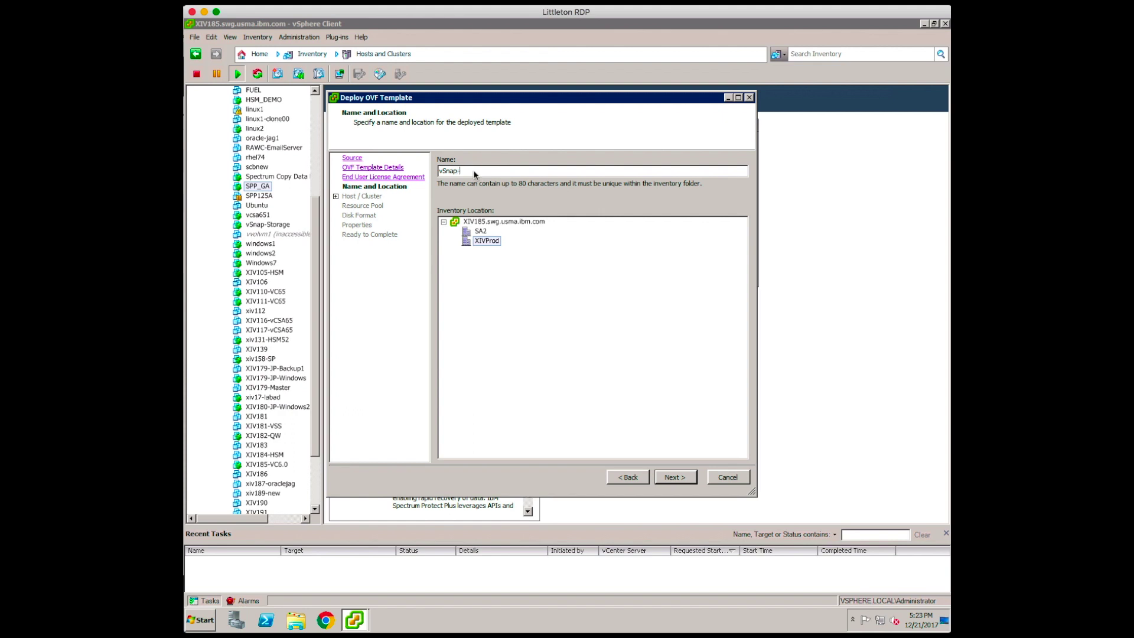
text(Storage)
click(676, 473)
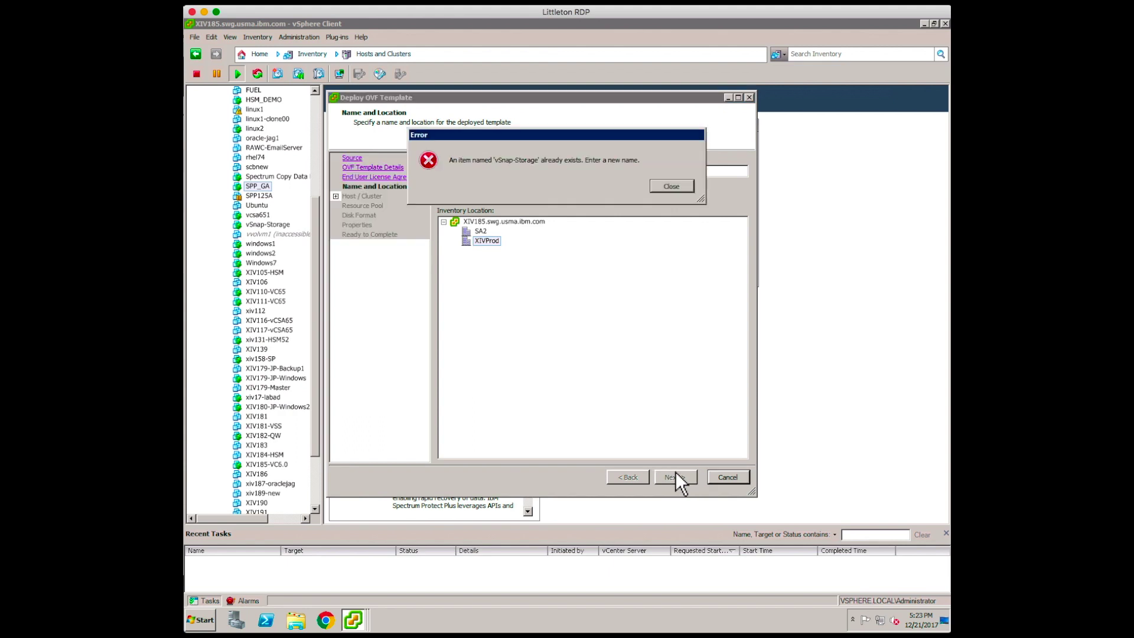
click(672, 187)
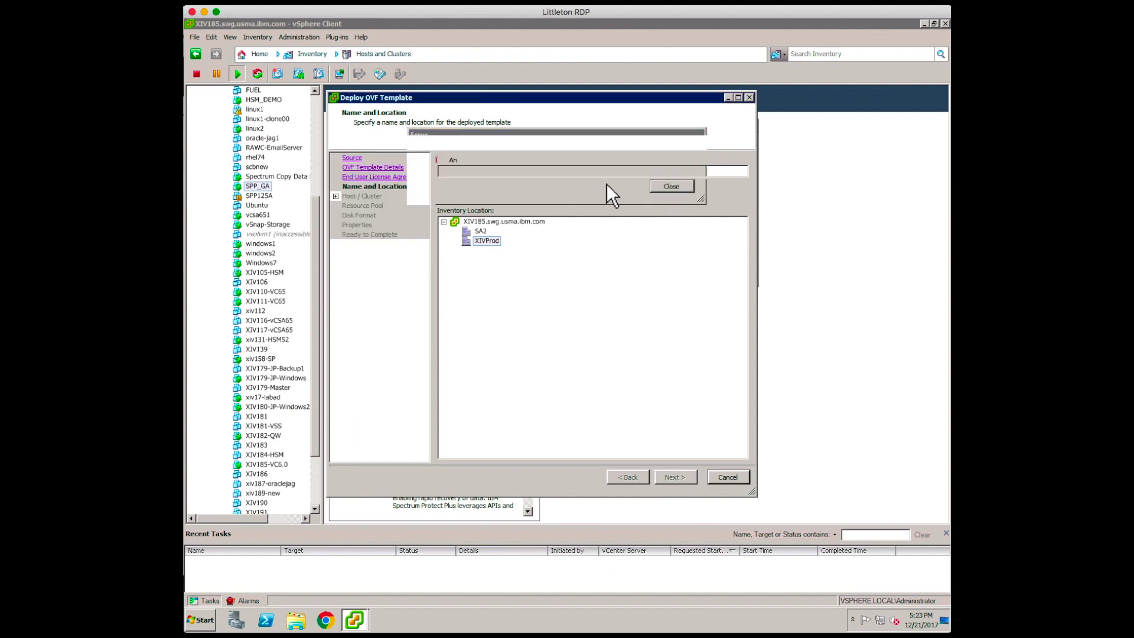
click(500, 172)
text(1)
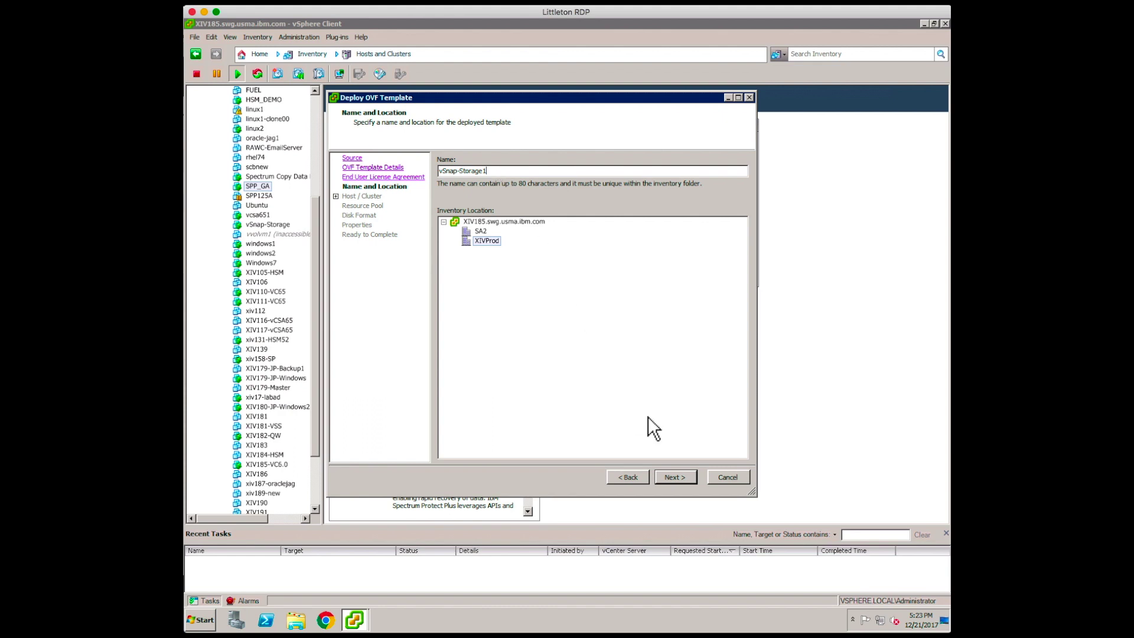
click(667, 477)
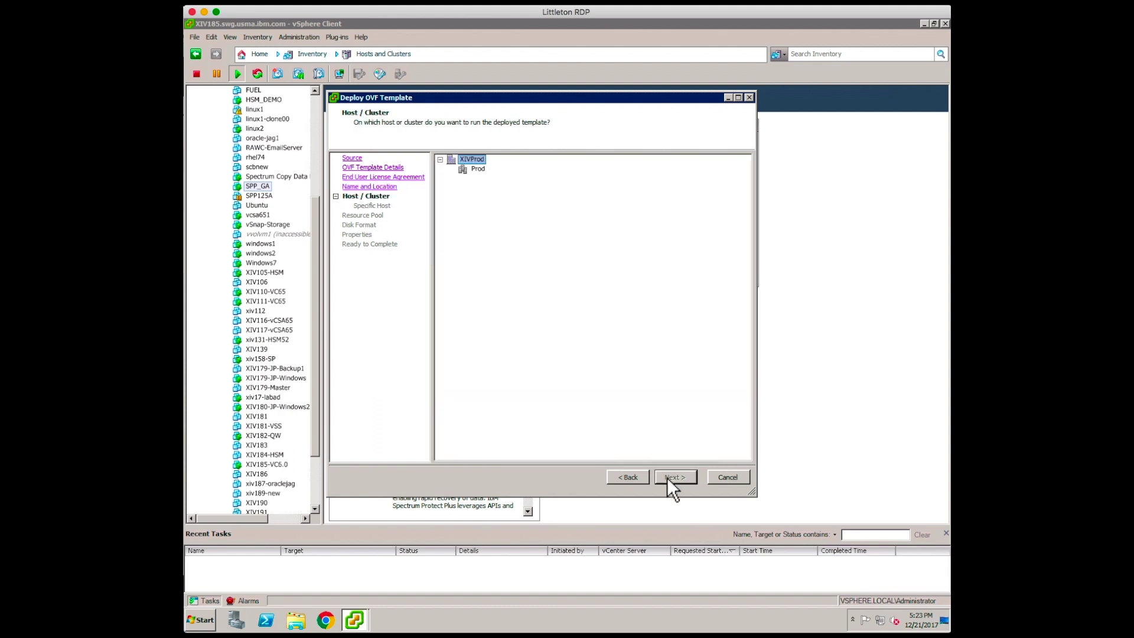
click(478, 169)
click(676, 479)
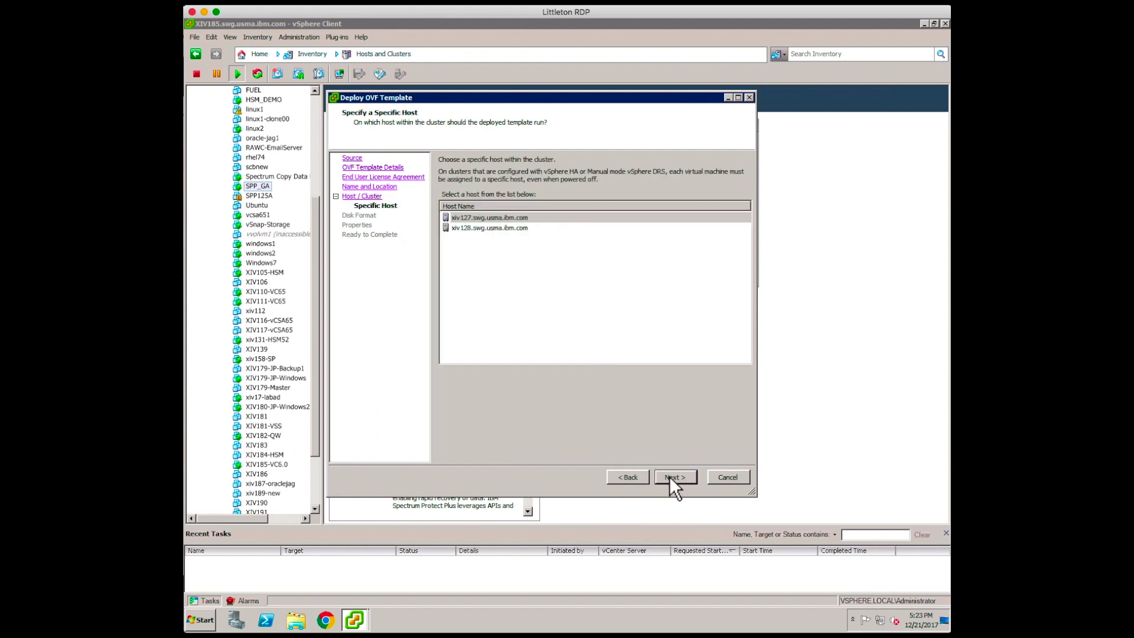
- Keep the first host, pick datastore ESXKINGSLAYER, and accept thick lazy-zeroed disks and network mapping
click(671, 477)
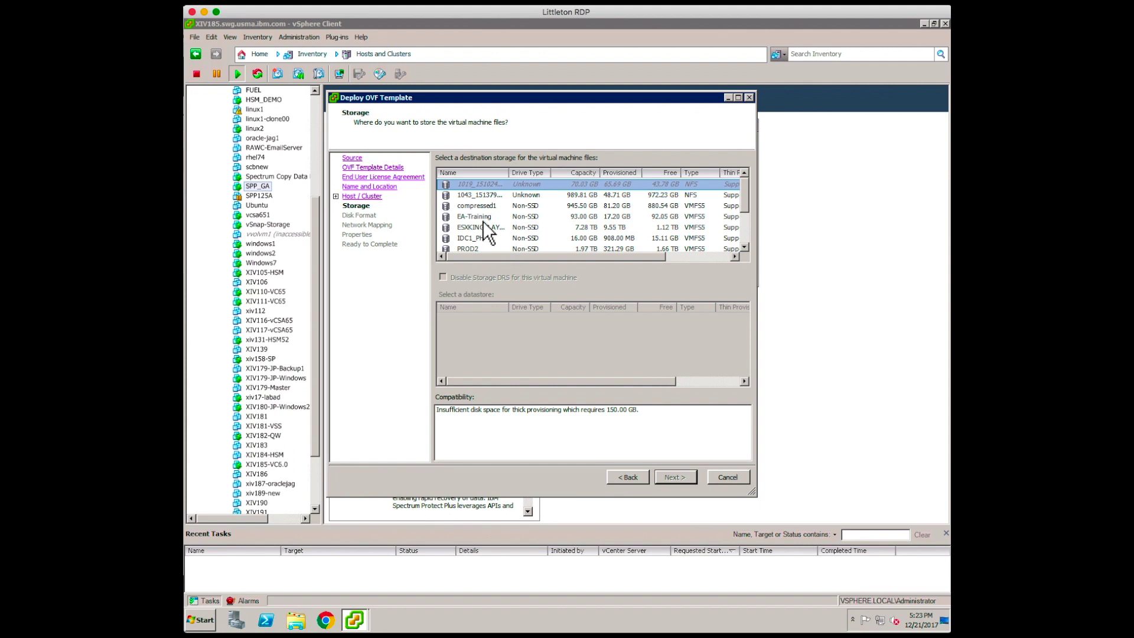
click(477, 229)
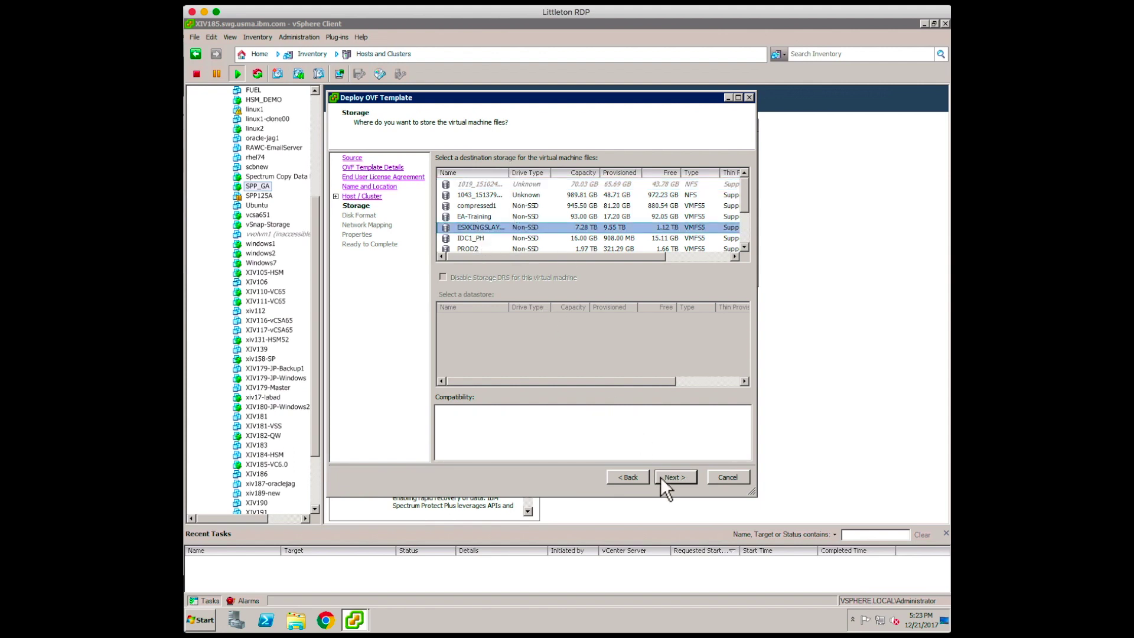
click(678, 476)
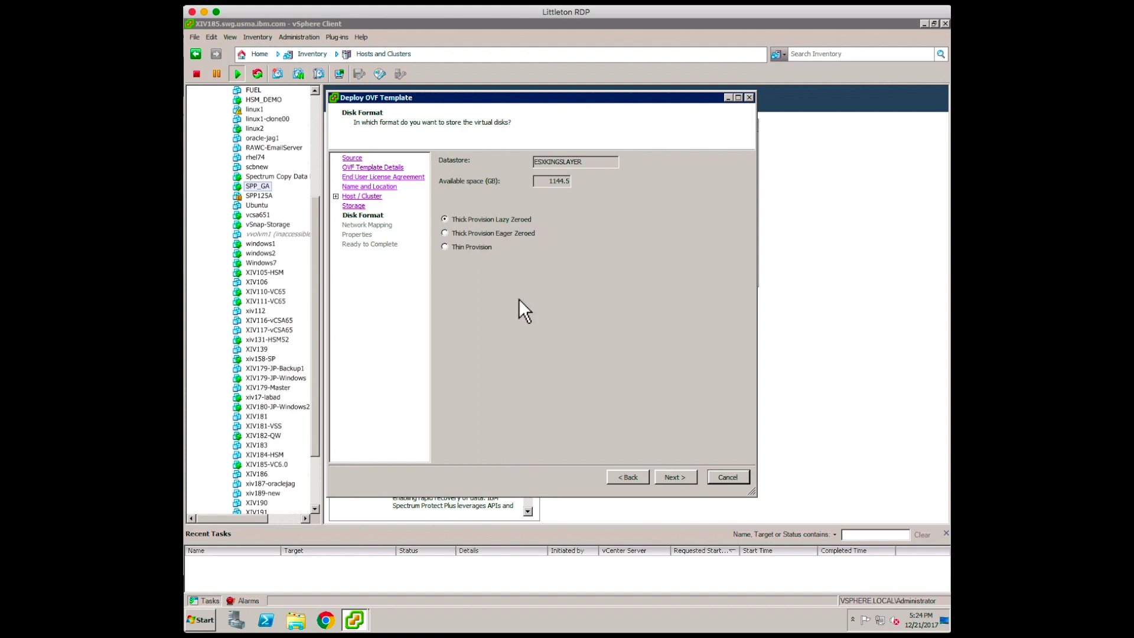
click(677, 476)
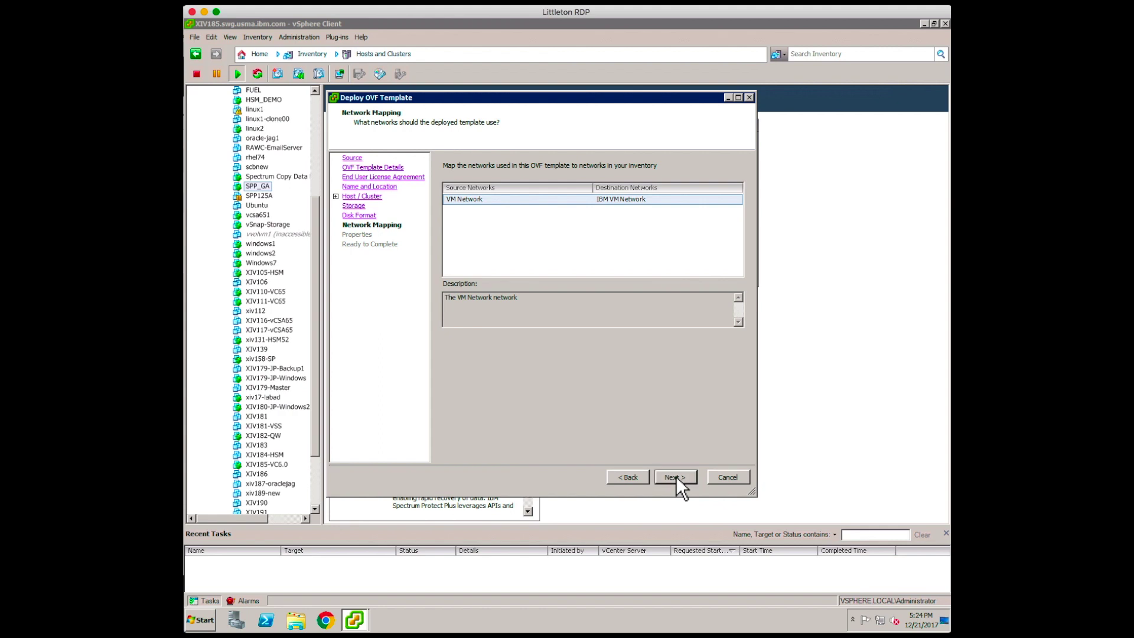
click(676, 476)
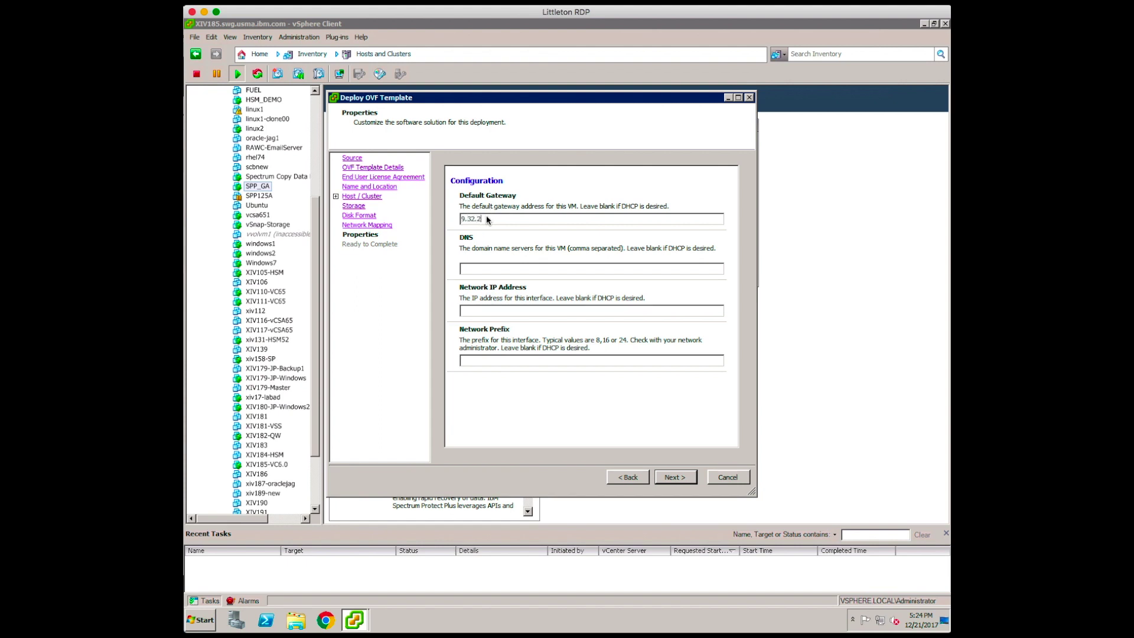
- Set the default gateway to 9.32.248.1 and the DNS server to 9.32.248.11
text(.165)
key(BackSpace)
key(BackSpace)
drag(461, 220, 519, 220)
key(ctrl+c)
click(481, 269)
key(ctrl+v)
text(1)
- Set IP 9.32.248.165 and prefix 255.255.255.0, review the summary, and deploy the vSnap VM
click(485, 310)
key(ctrl+v)
text(65)
click(482, 360)
text(255.255.255.0)
click(676, 476)
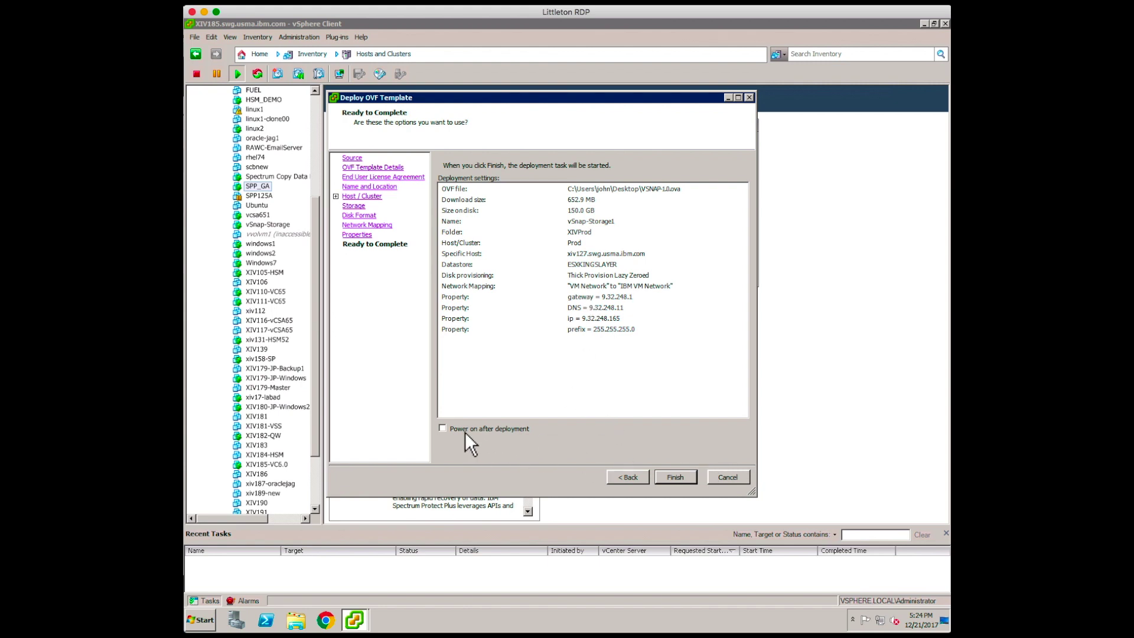
click(680, 477)
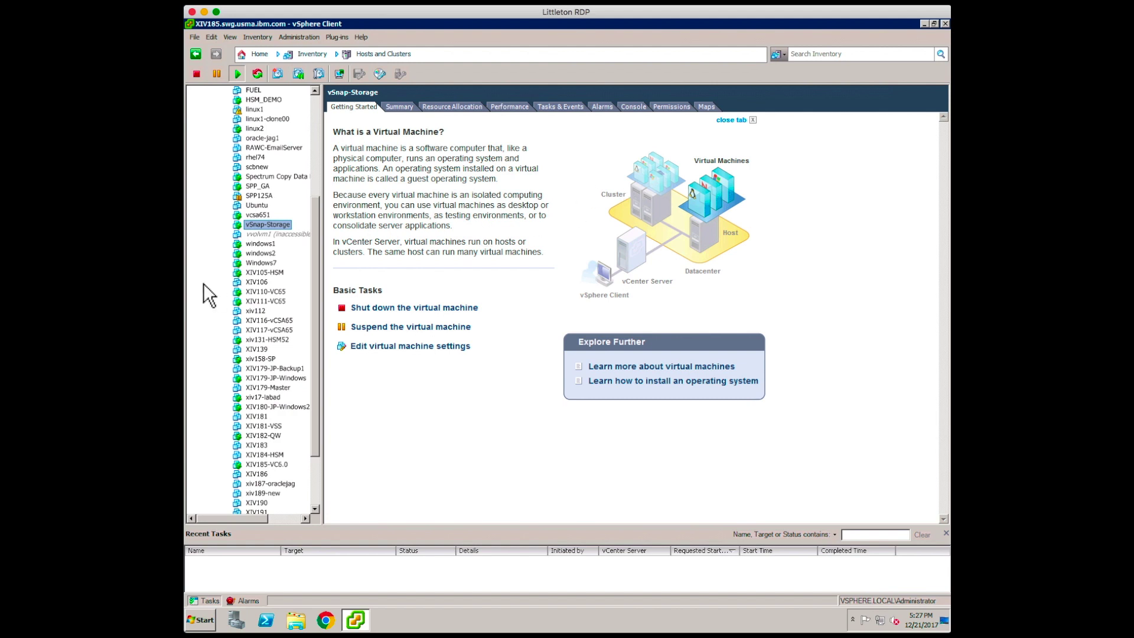
- Log in as root on the vSnap-Storage VM console, then release the cursor
click(632, 107)
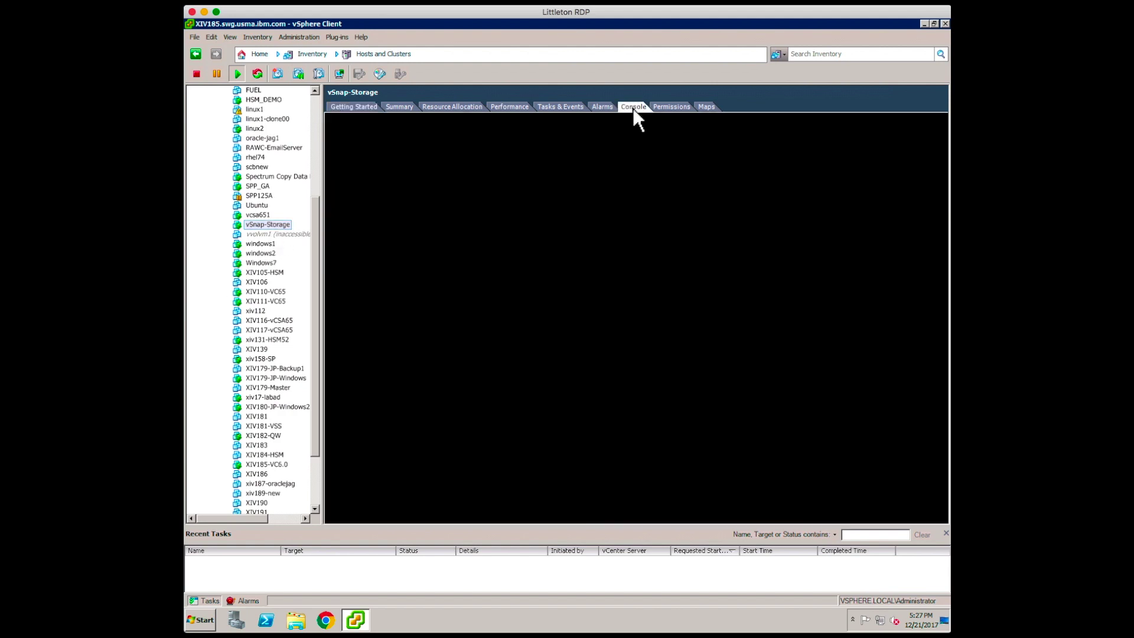
click(521, 222)
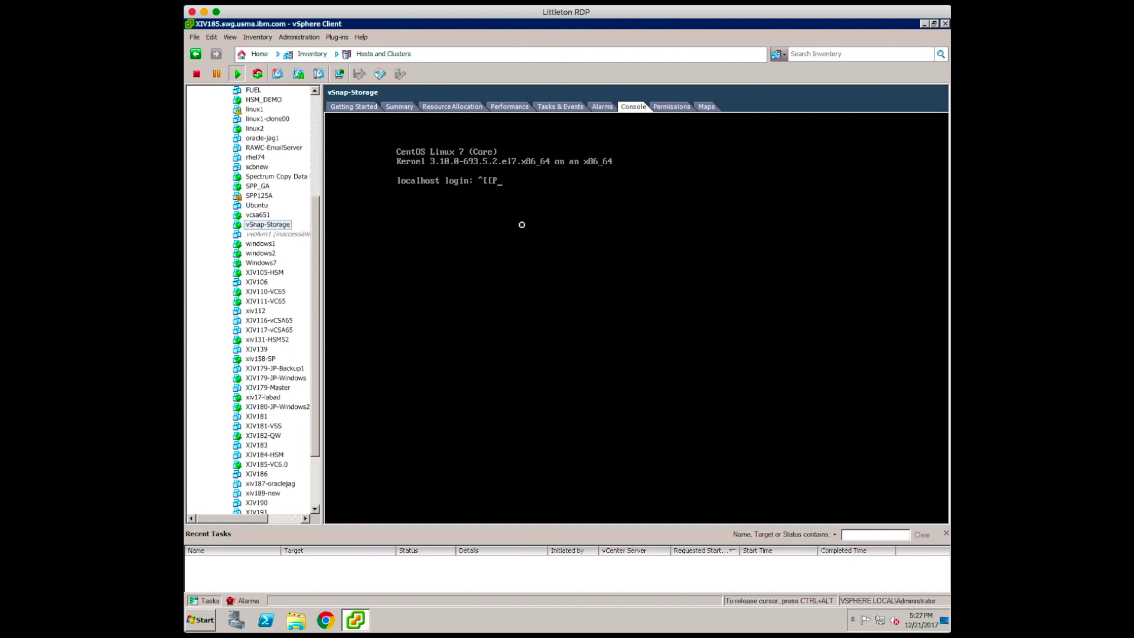
text(root)
key(BackSpace)
key(BackSpace)
key(BackSpace)
key(BackSpace)
key(BackSpace)
key(BackSpace)
key(BackSpace)
key(BackSpace)
text(root)
key(Return)
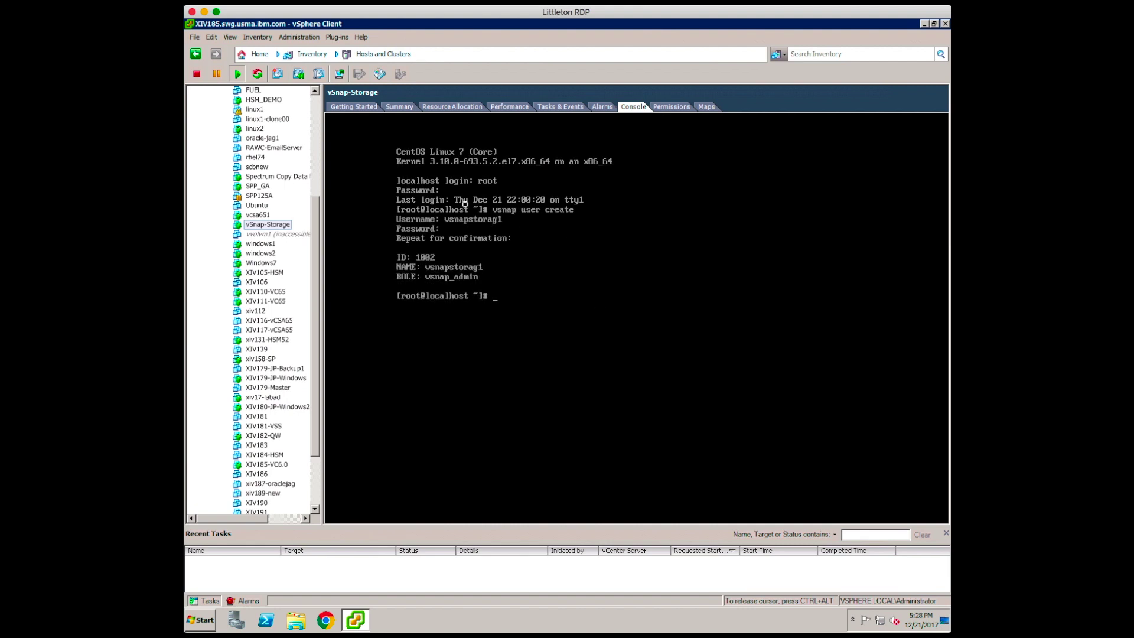
key(ctrl+alt)
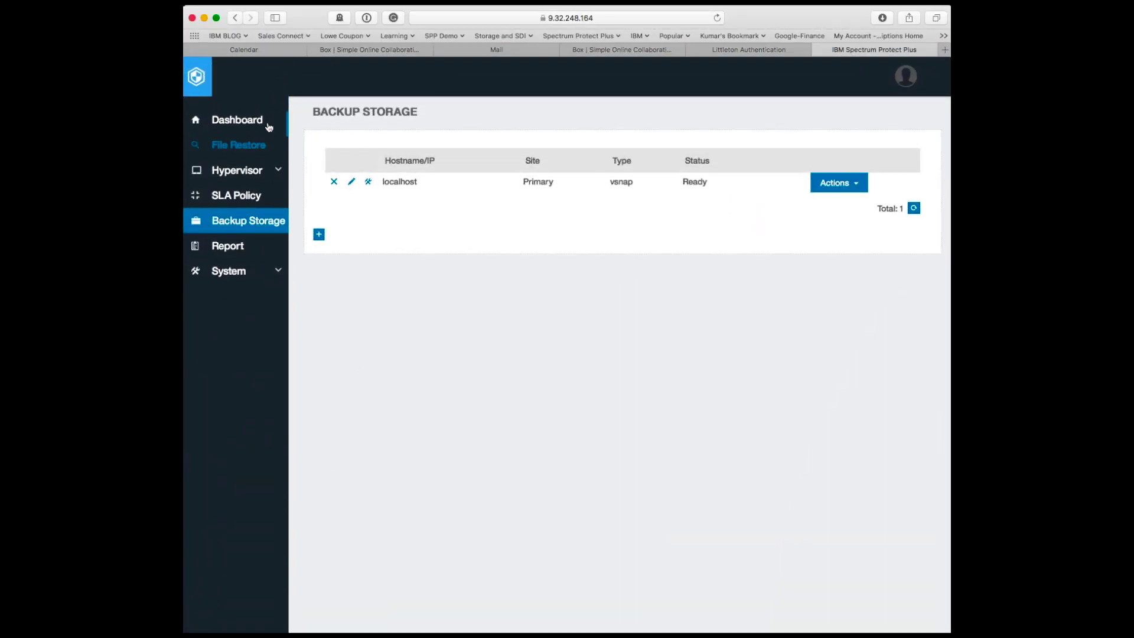
- Add vSnap server 9.32.248.165 as Primary-site backup storage with its admin user ID and password
click(245, 123)
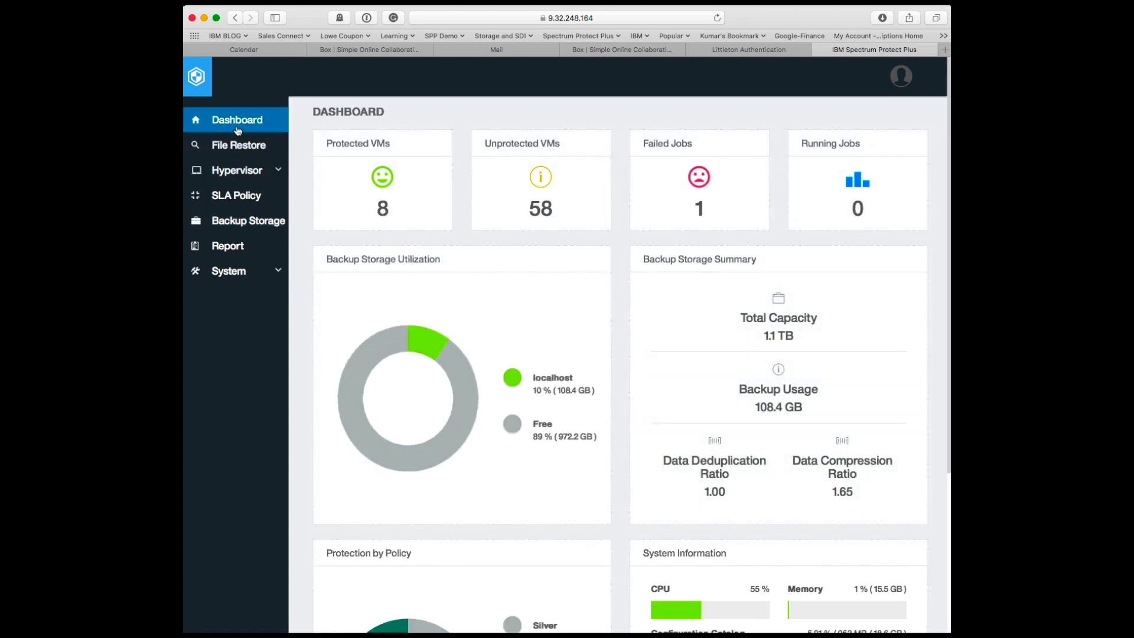
click(245, 222)
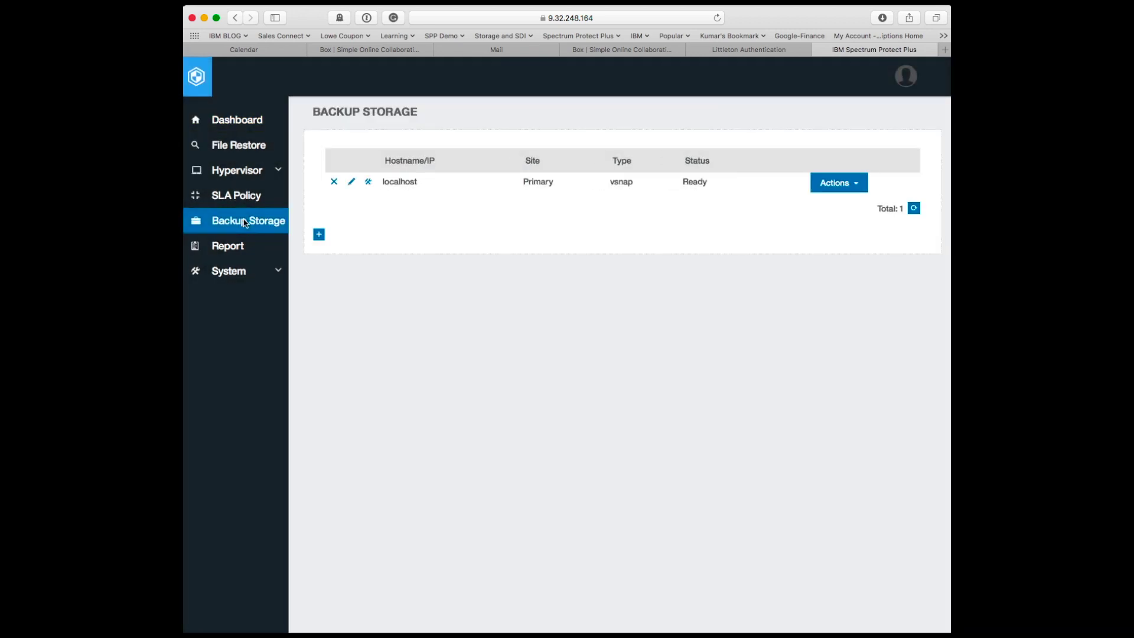
click(319, 235)
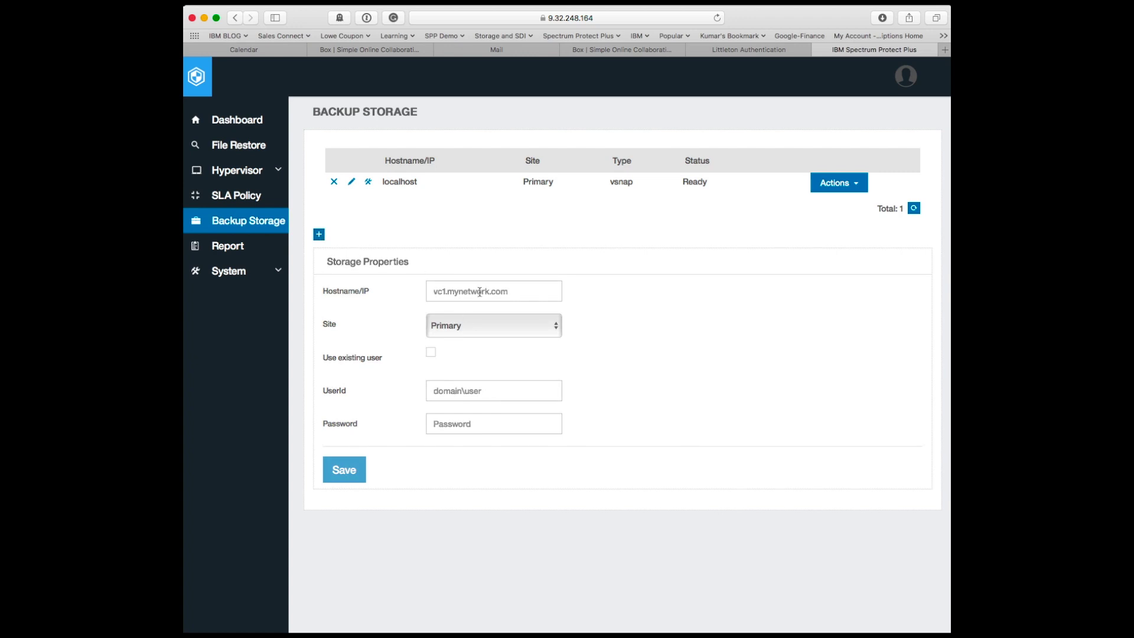
click(480, 292)
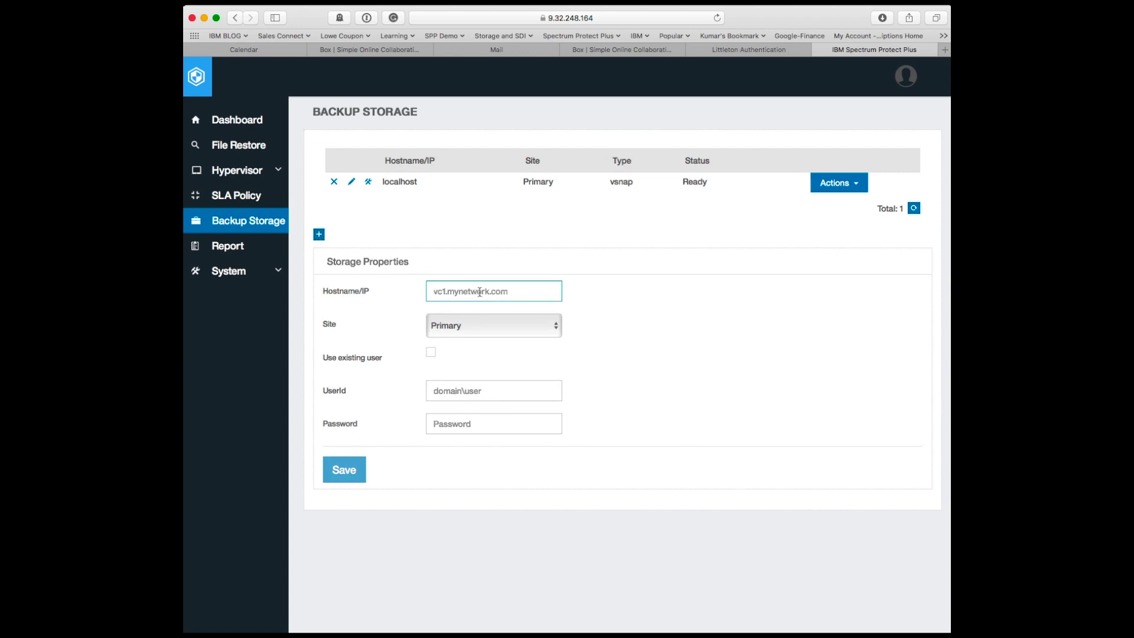
text(9.32.248.165)
click(466, 392)
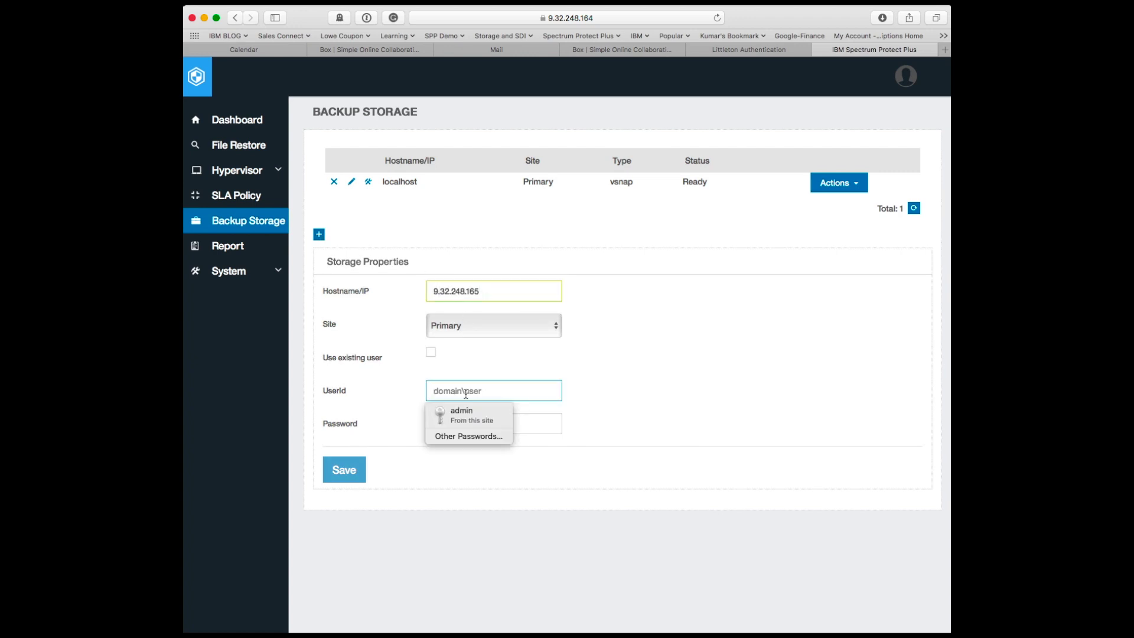
text(vsnapstorage)
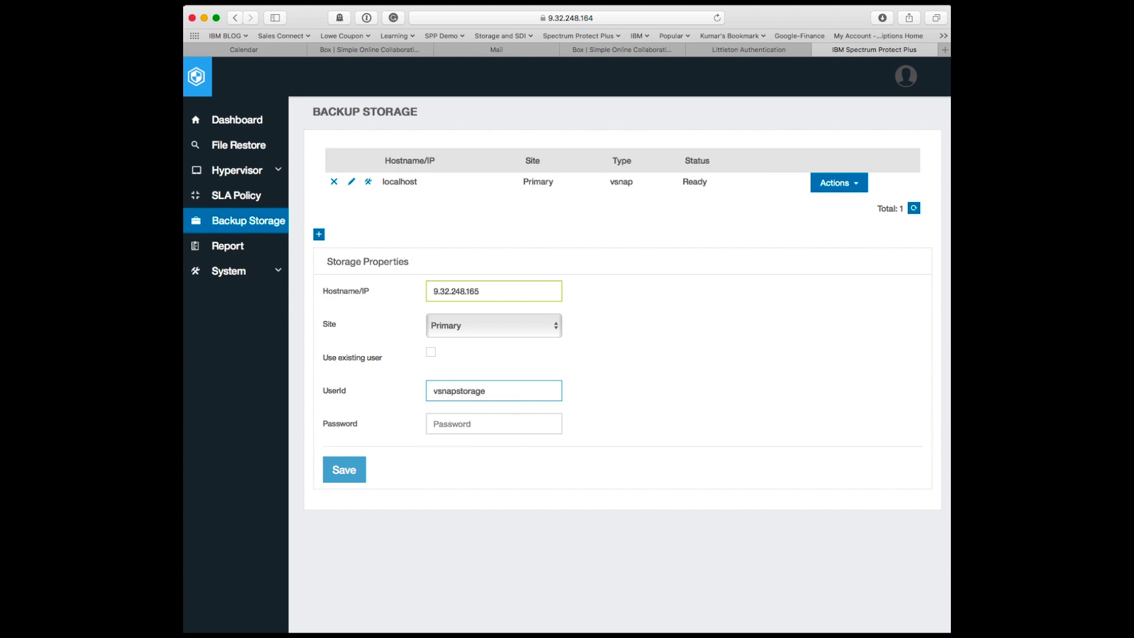
text(1)
key(Tab)
text(******)
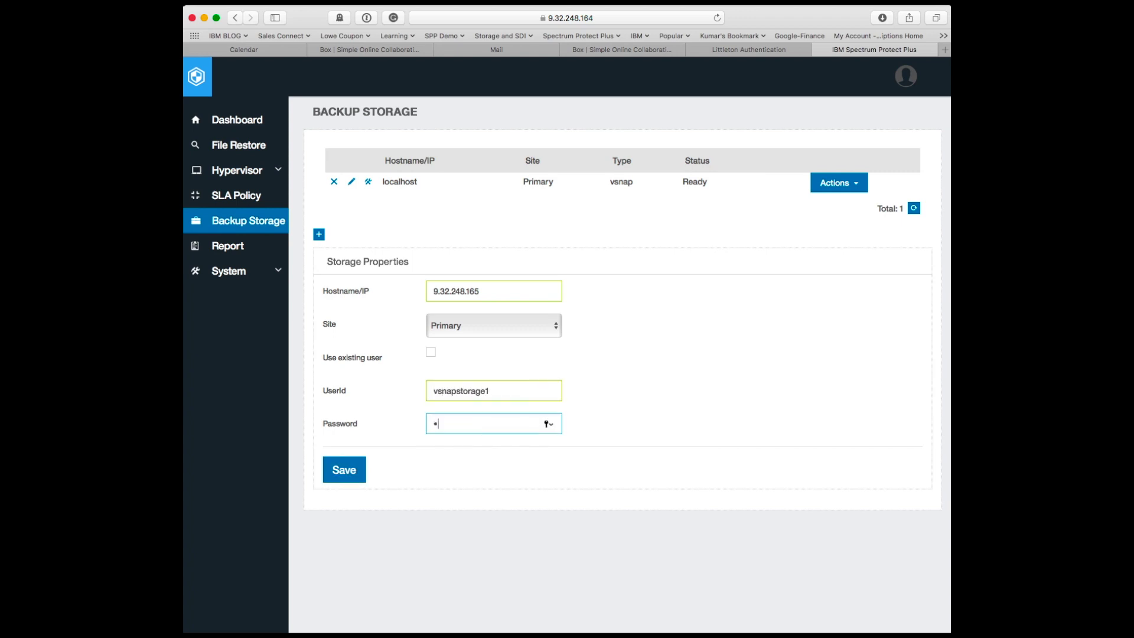
text(**)
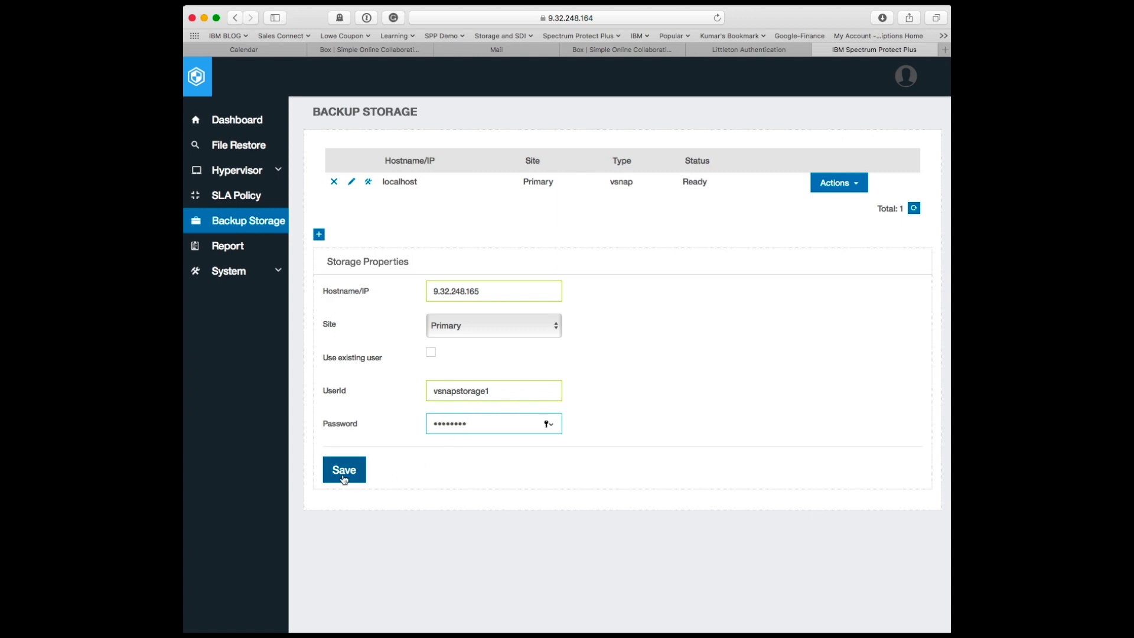
click(346, 471)
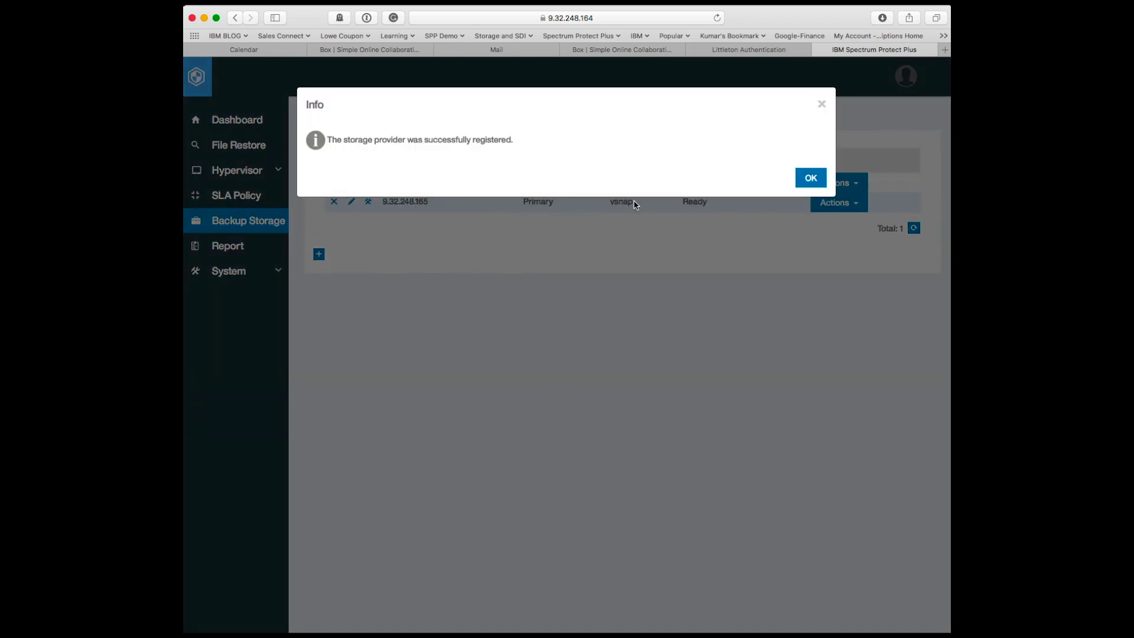
- Acknowledge the registration and launch Initialize for the 9.32.248.165 vSnap server
click(803, 177)
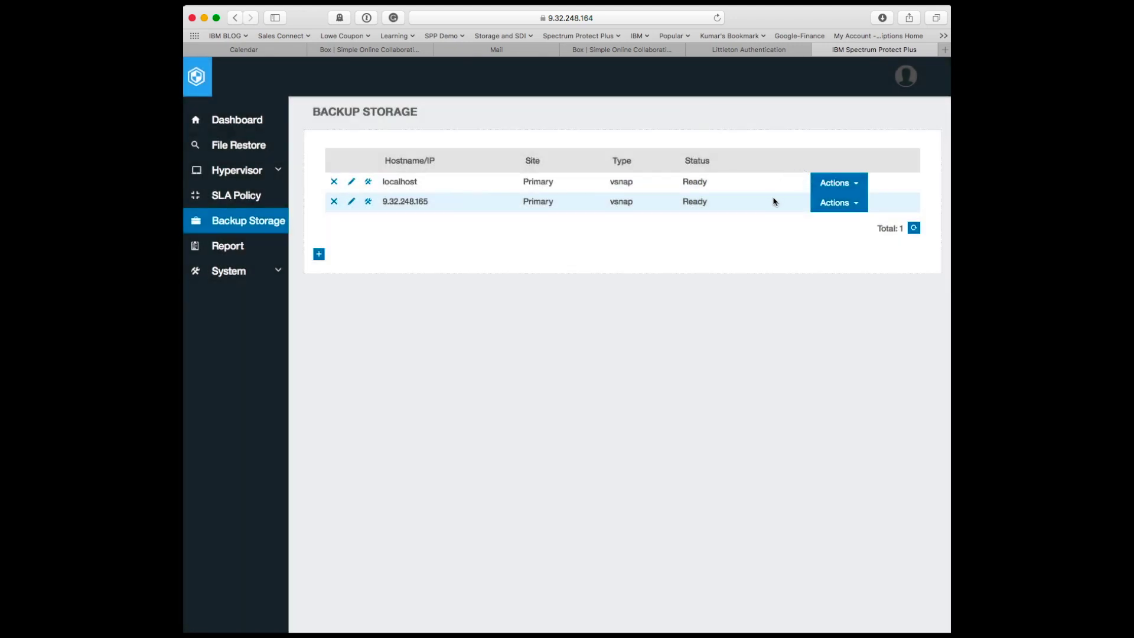
click(839, 205)
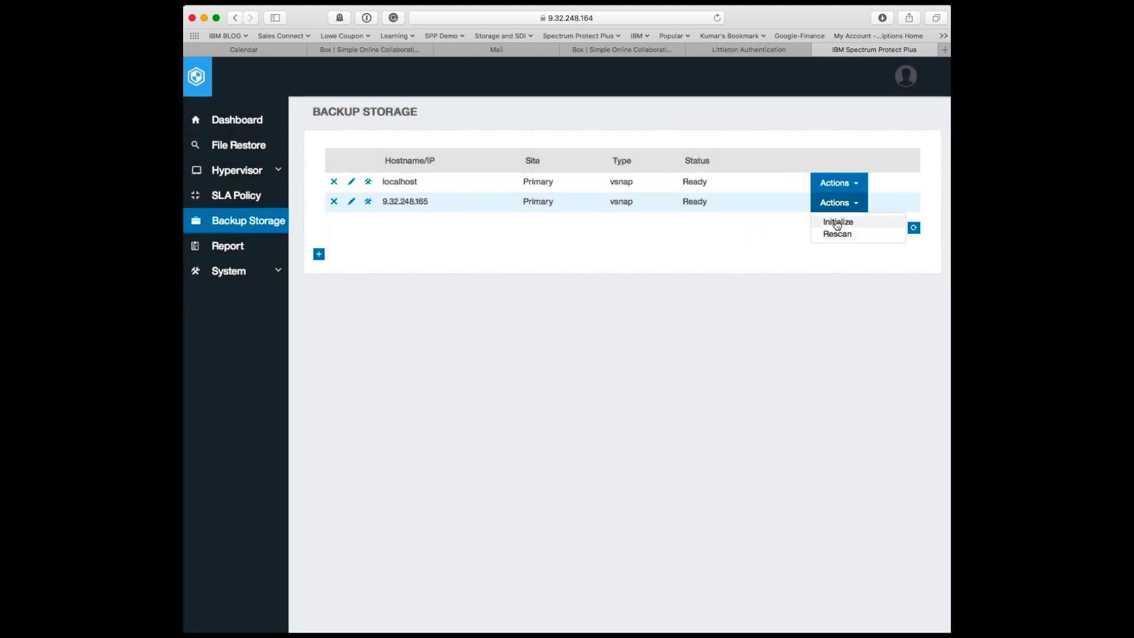
click(837, 222)
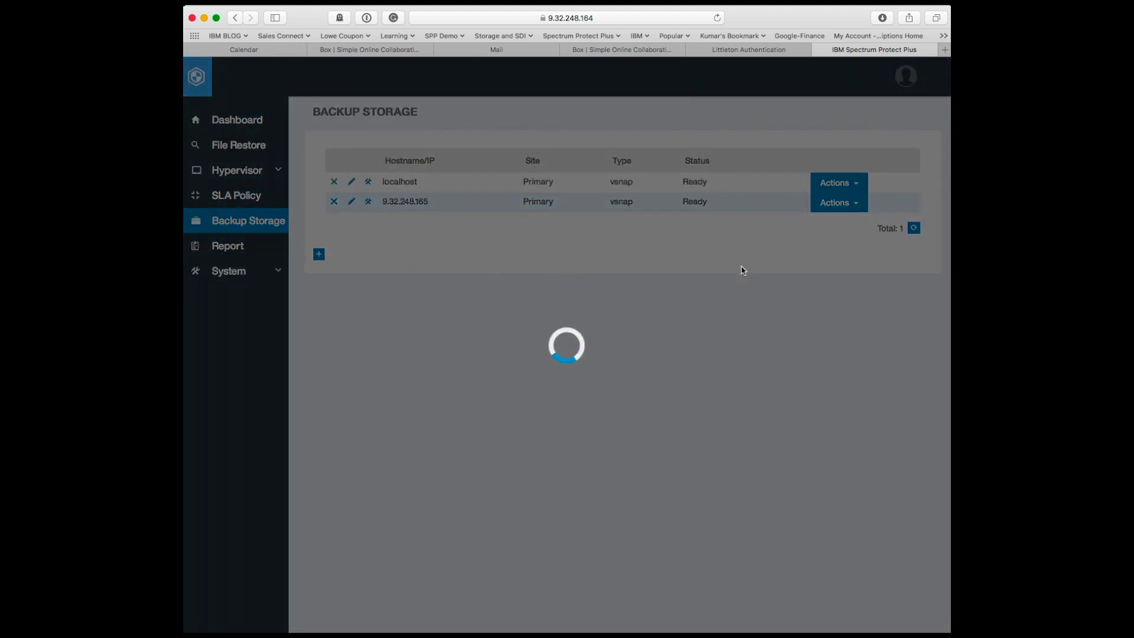
click(811, 178)
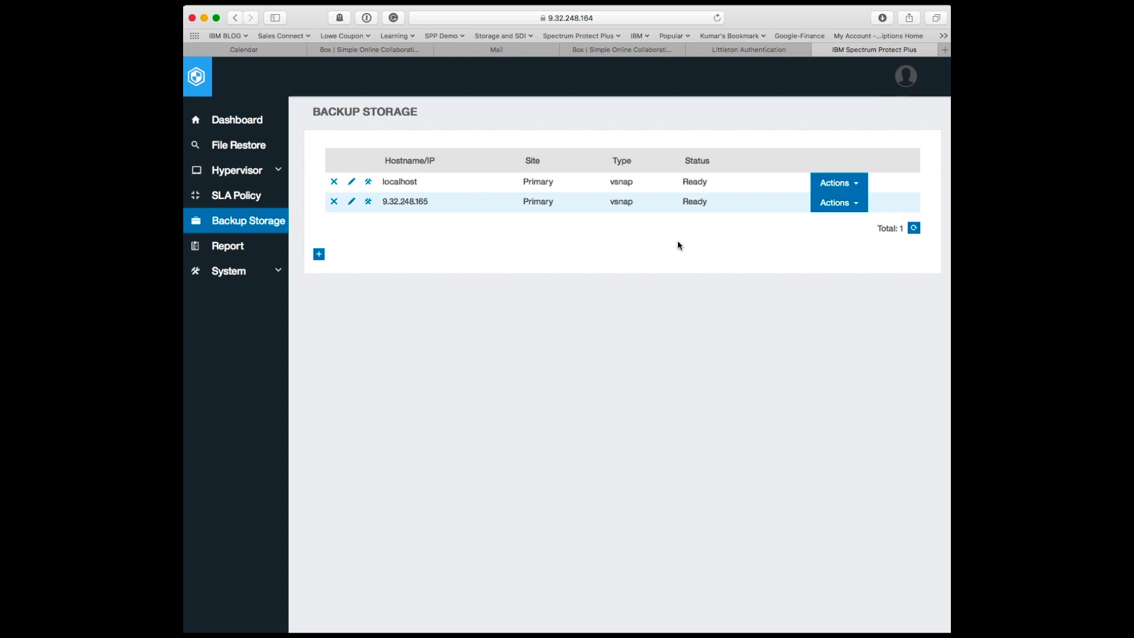